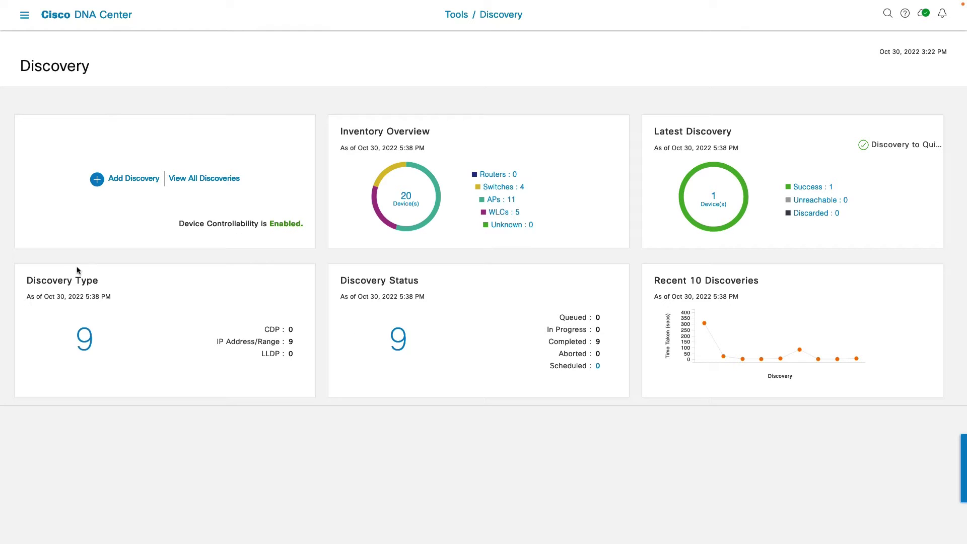
# Add a new discovery named Discovery_Demo and compare the IP Address/Range and LLDP discovery types before choosing CDP
pyautogui.click(135, 180)
pyautogui.write('Discovery_Demo')
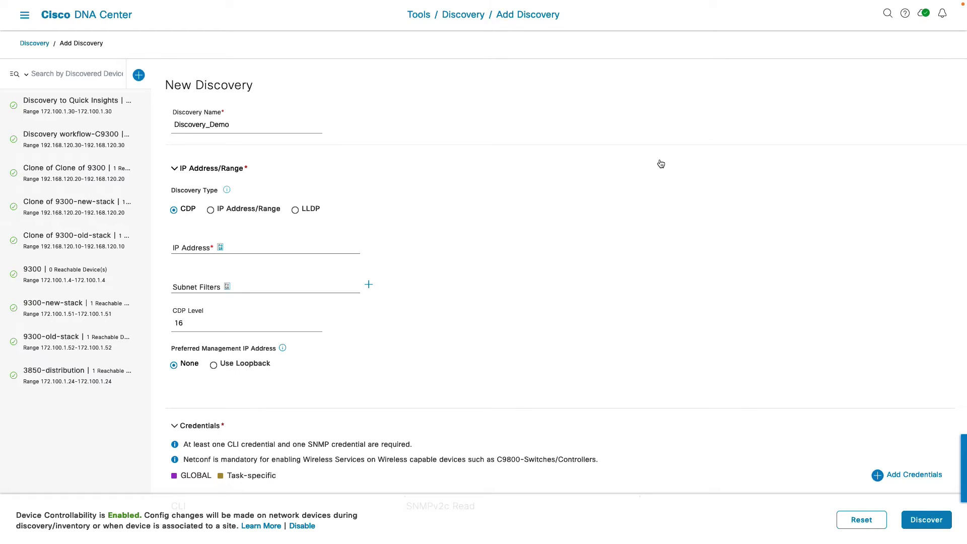
pyautogui.click(218, 213)
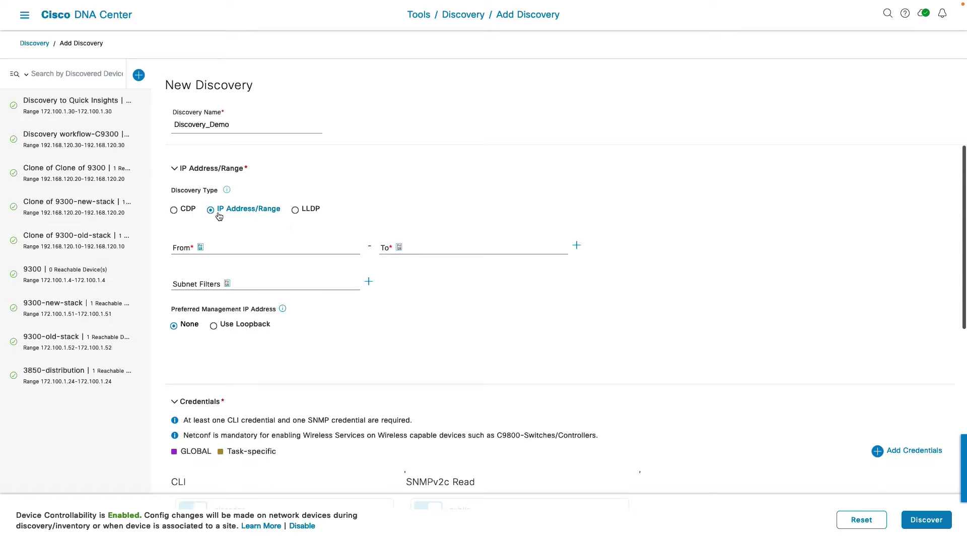
pyautogui.click(304, 212)
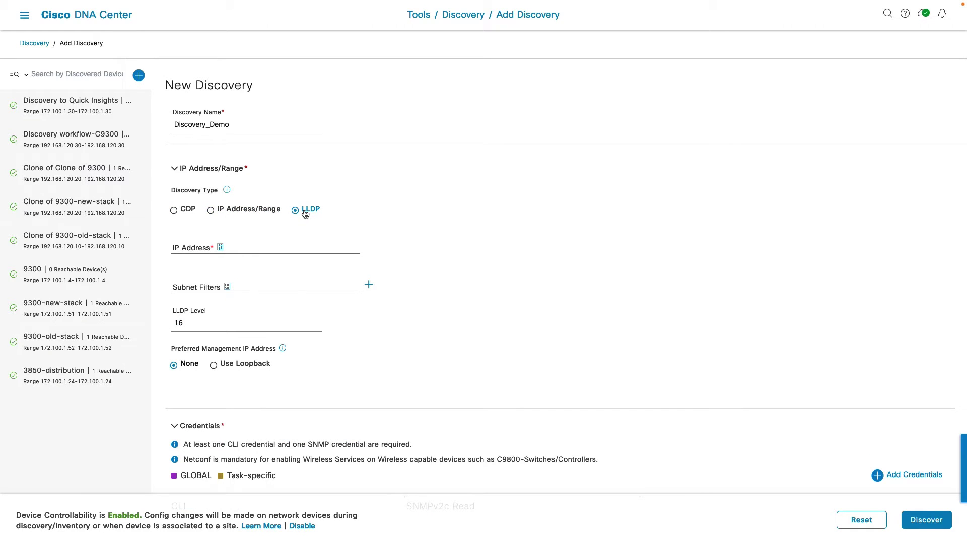
pyautogui.click(185, 215)
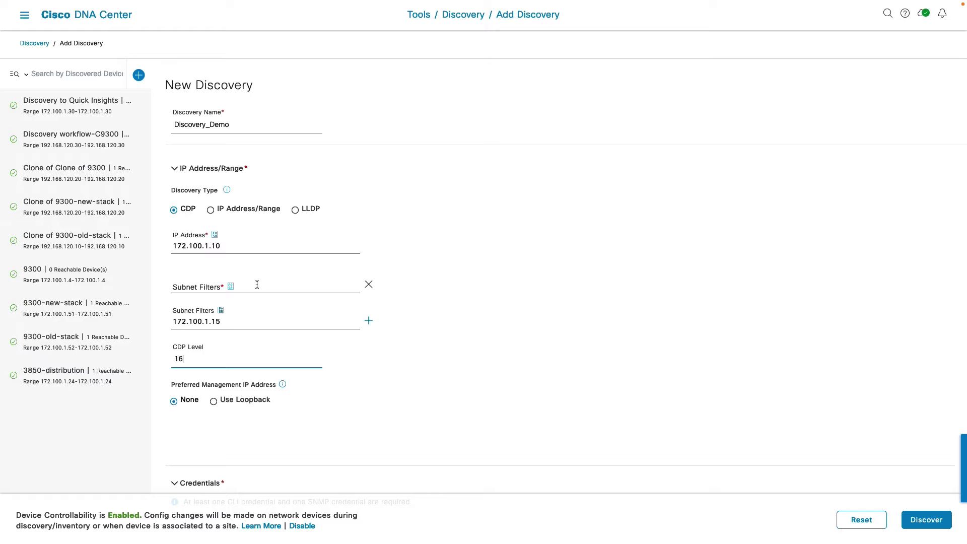
# Check the CDP discovery's IP address, subnet filter and CDP level fields, and set the preferred management IP address to Use Loopback
pyautogui.click(245, 247)
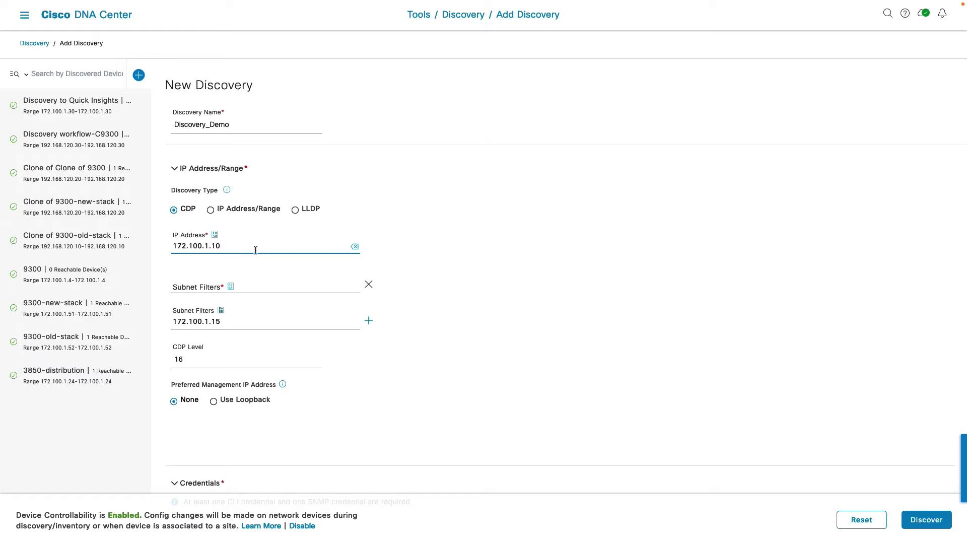
pyautogui.click(255, 287)
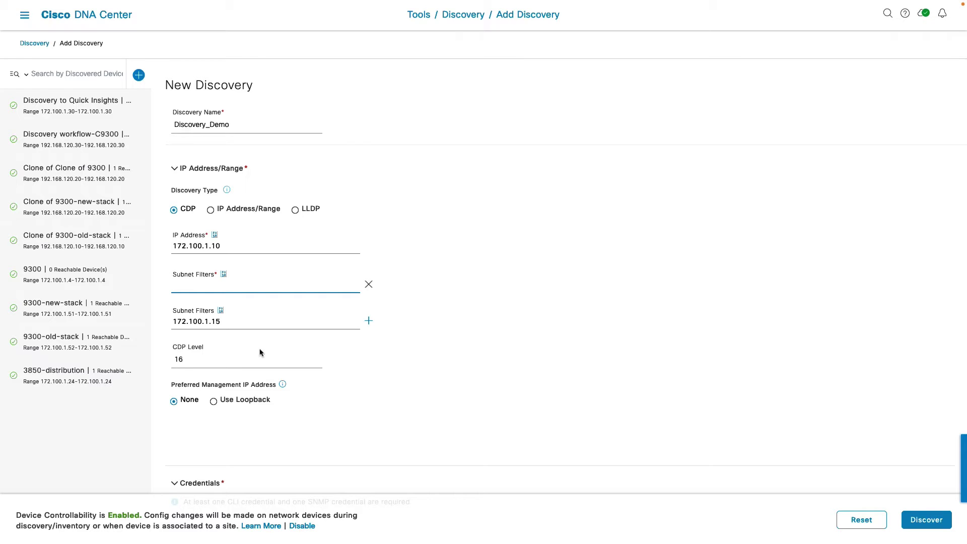
pyautogui.click(226, 359)
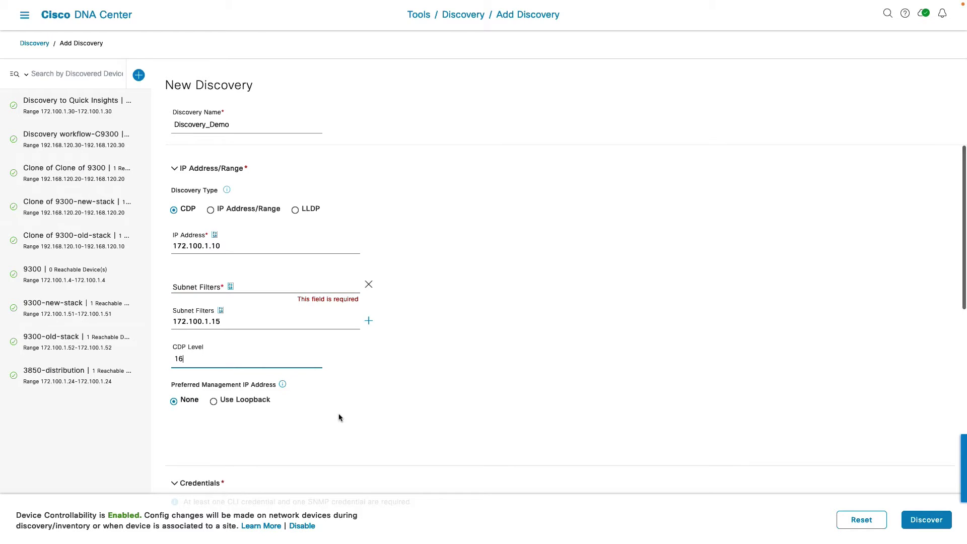
pyautogui.click(214, 404)
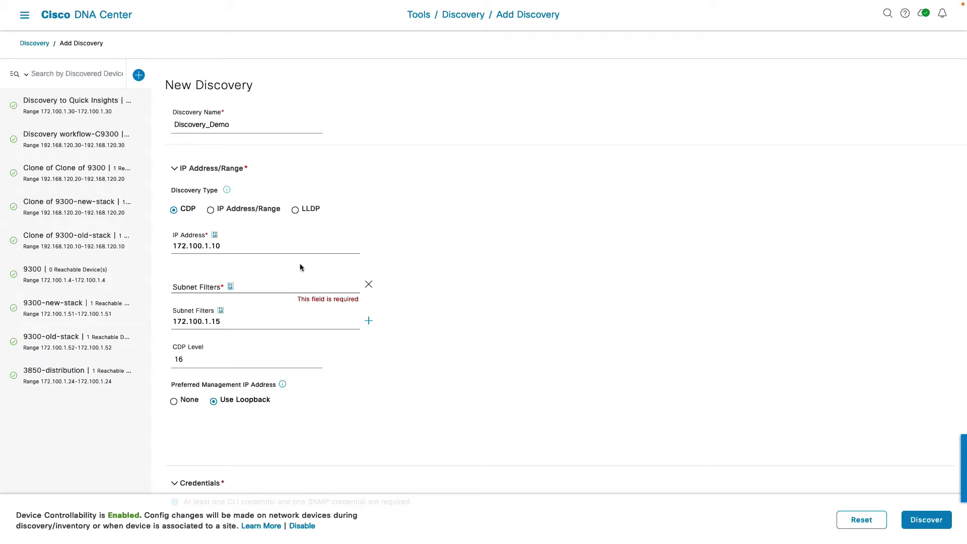
# Switch the discovery type to LLDP and examine its IP address, subnet filter, LLDP level and preferred management IP settings
pyautogui.click(296, 210)
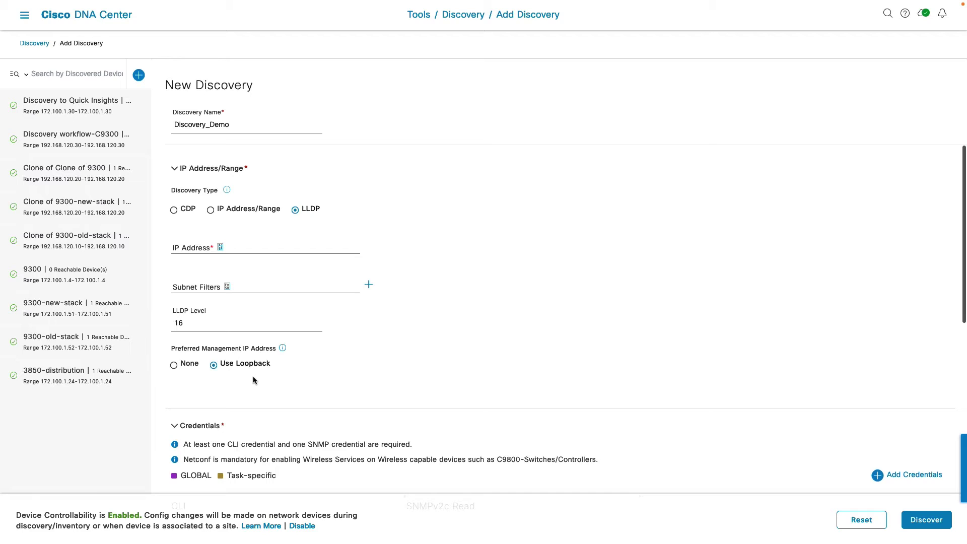
pyautogui.click(261, 251)
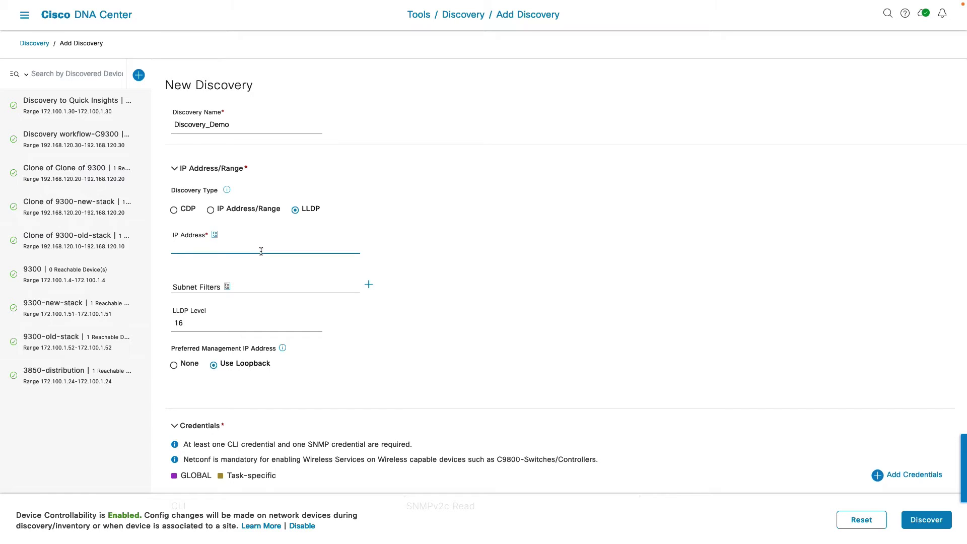
pyautogui.click(247, 291)
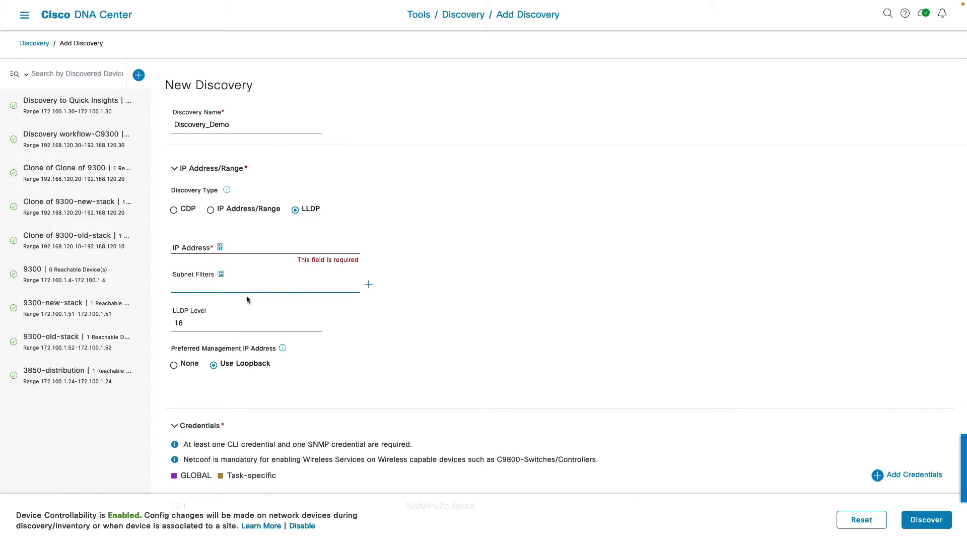
pyautogui.click(222, 324)
pyautogui.click(282, 348)
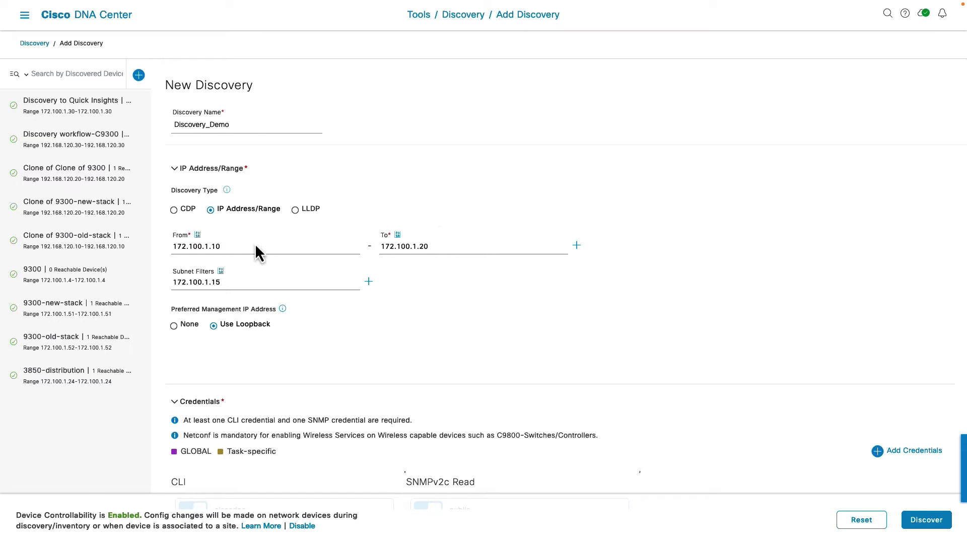
# Add an extra IP address range row to the discovery and remove it again
pyautogui.click(484, 248)
pyautogui.click(577, 246)
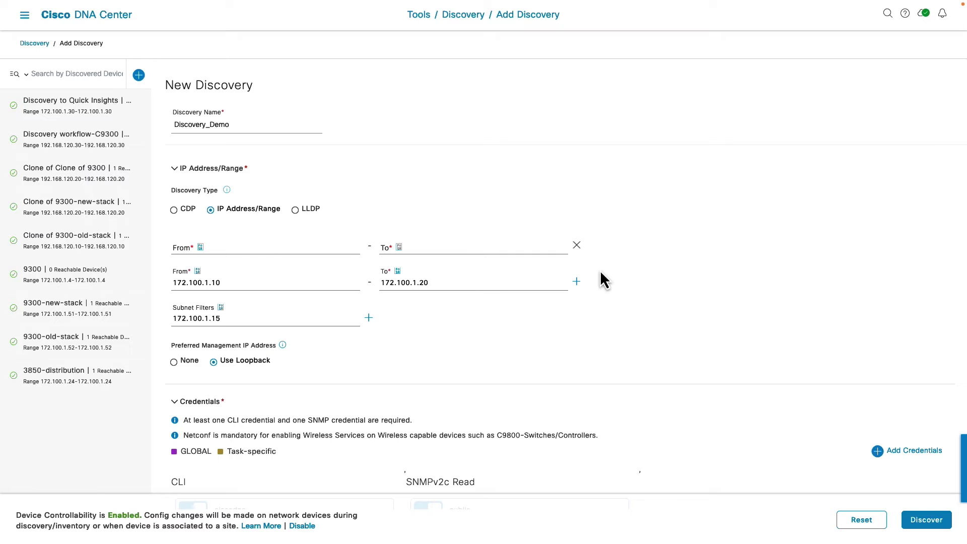
pyautogui.click(577, 245)
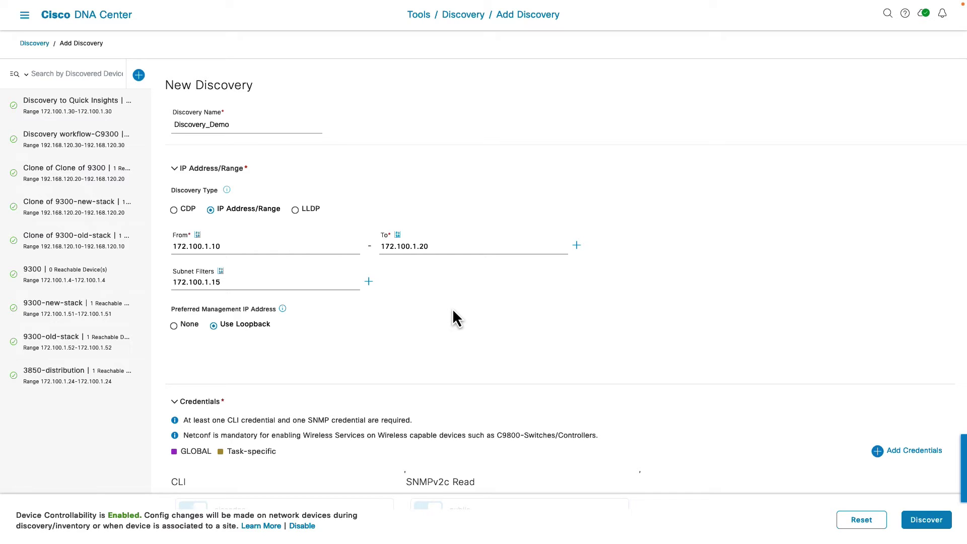
# Check the subnet filter field and switch the preferred management IP address to None and back to Use Loopback
pyautogui.click(234, 285)
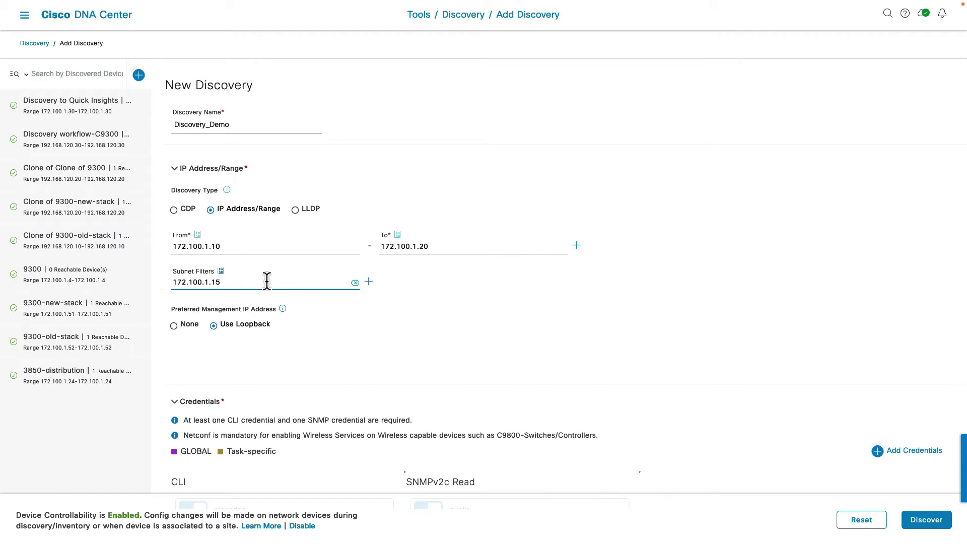
pyautogui.click(272, 361)
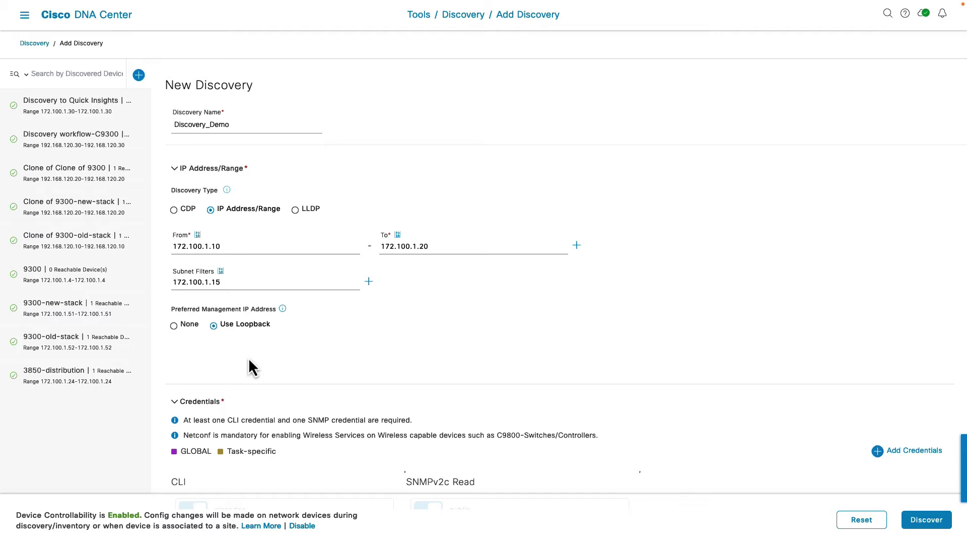
pyautogui.click(174, 325)
pyautogui.click(213, 326)
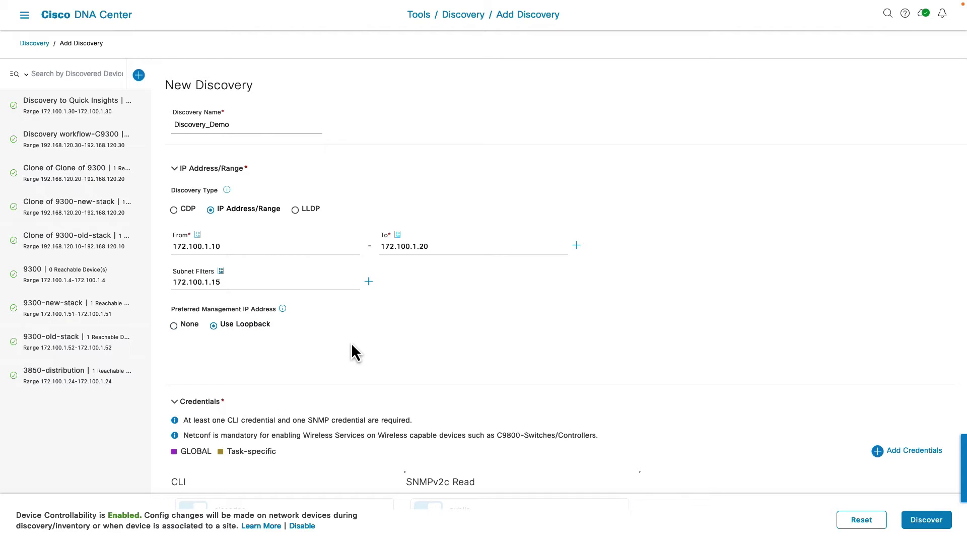
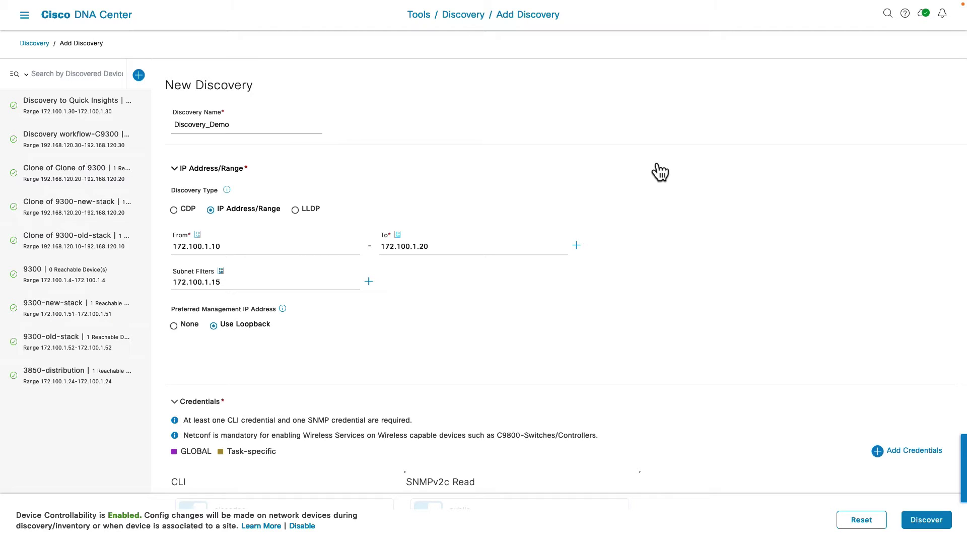
# Open the form for adding discovery credentials and examine its CLI fields and the SNMPv2c read and write fields
pyautogui.scroll(-3, 657, 165)
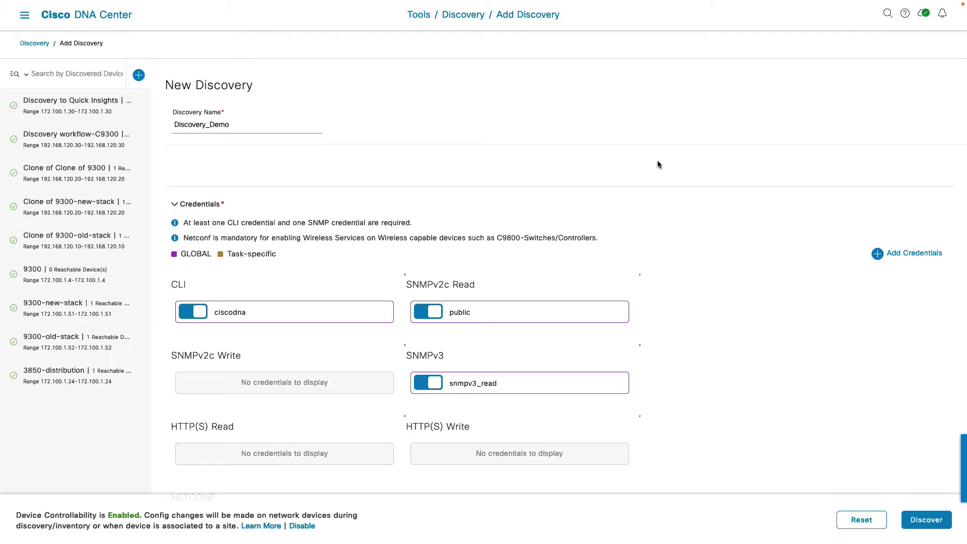
pyautogui.click(925, 258)
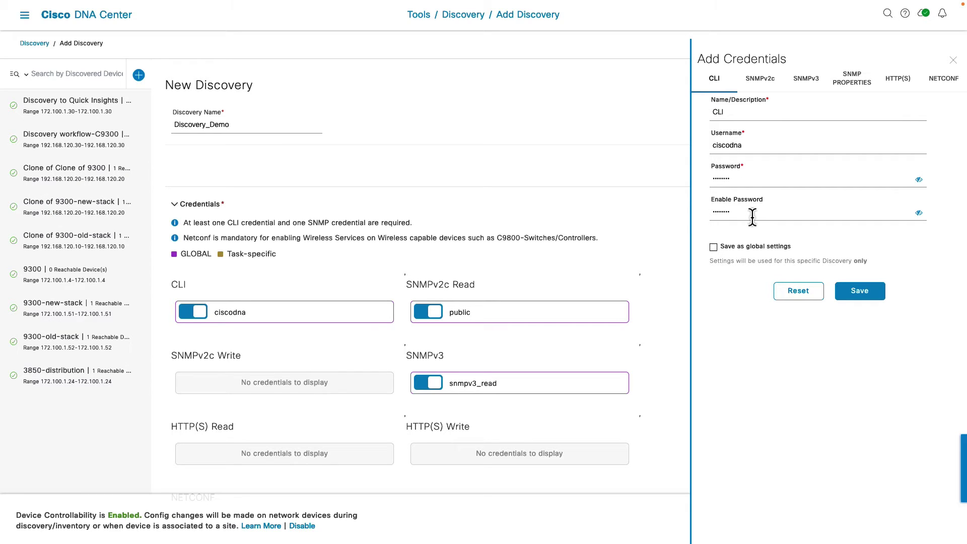
pyautogui.click(762, 81)
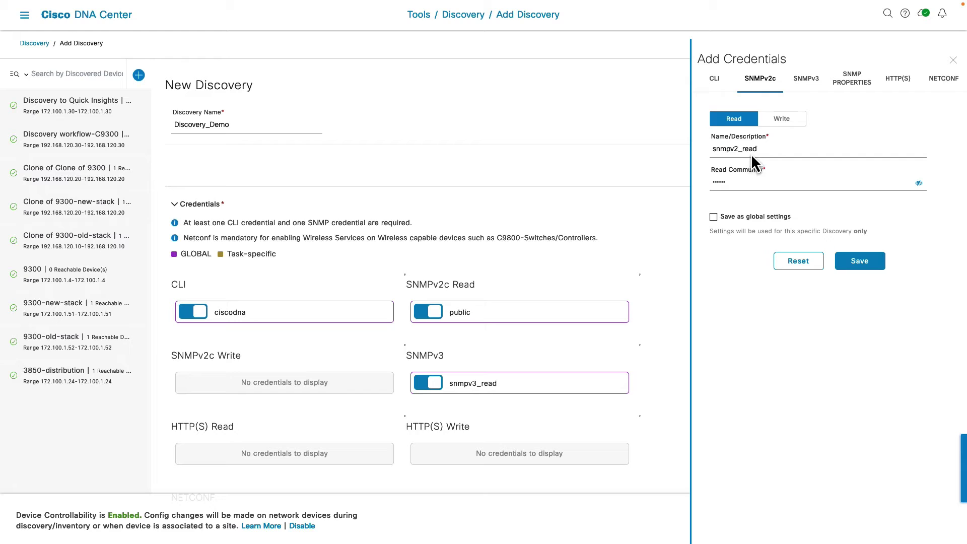
pyautogui.click(773, 119)
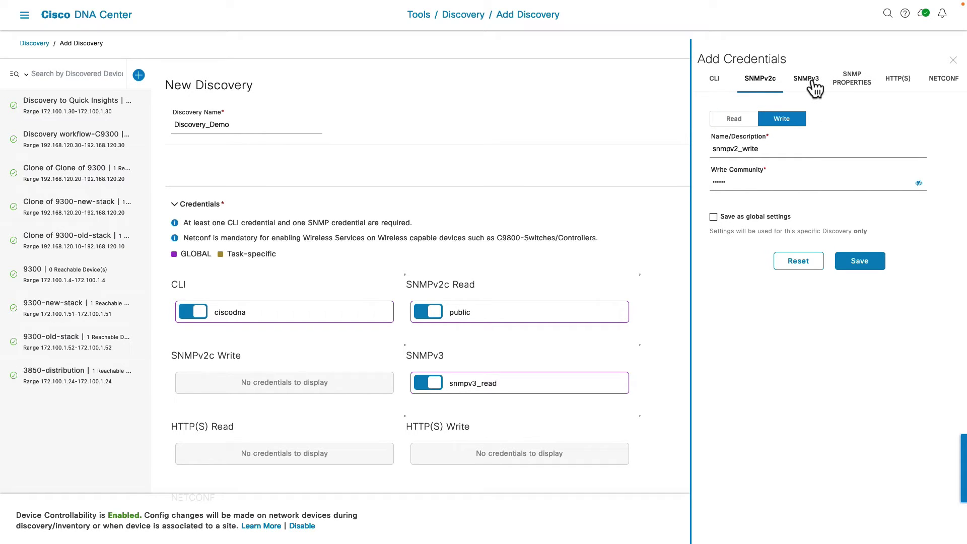
# Examine the SNMPv3 credential's mode and privacy type options and the NETCONF port setting
pyautogui.click(806, 79)
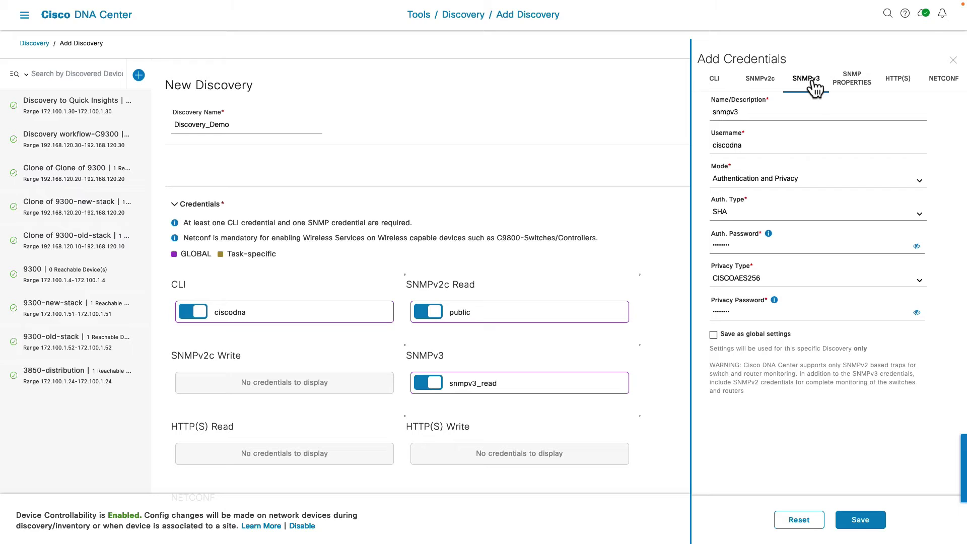
pyautogui.click(778, 181)
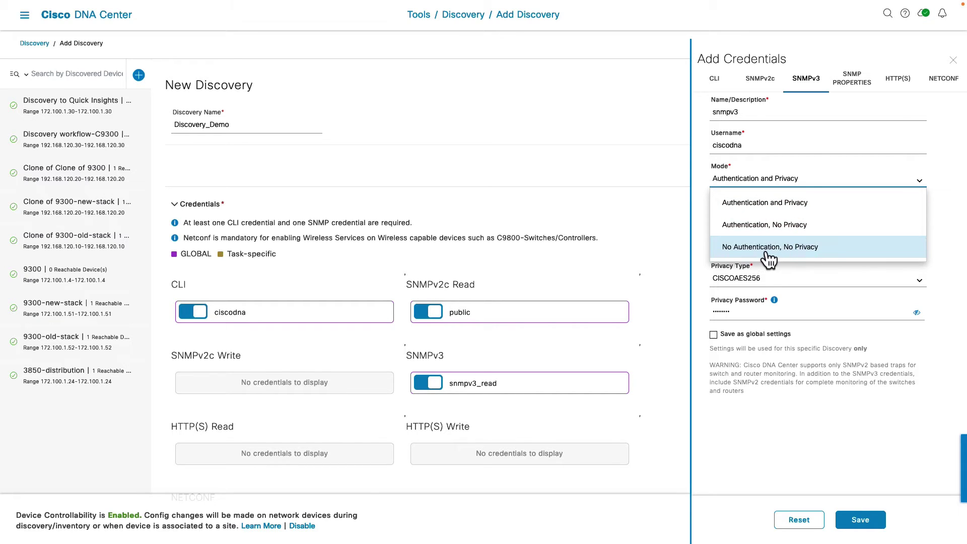
pyautogui.click(936, 172)
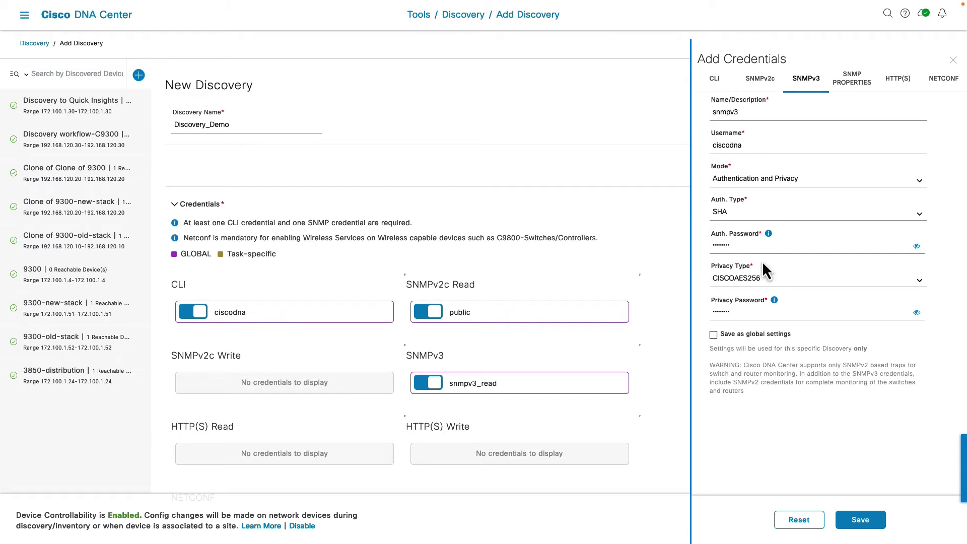
pyautogui.click(788, 290)
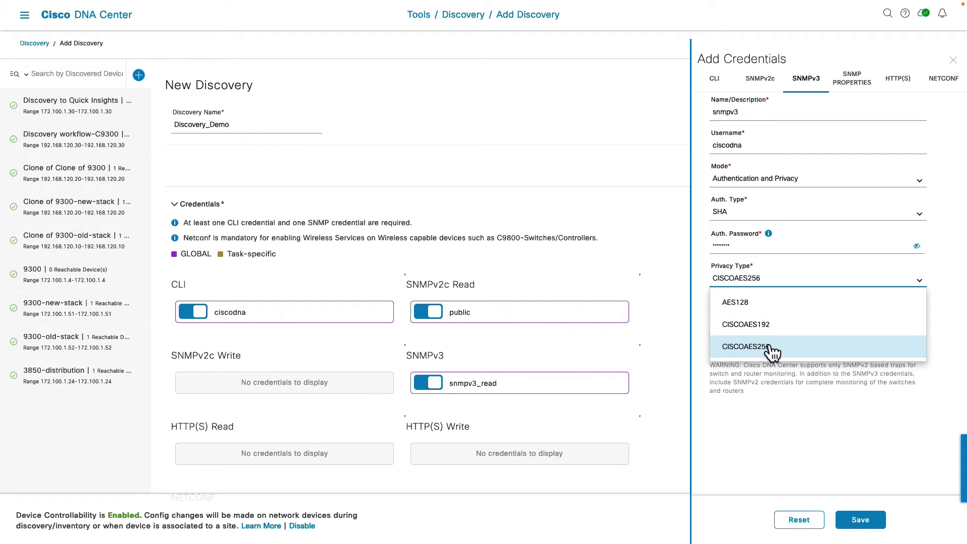
pyautogui.click(955, 256)
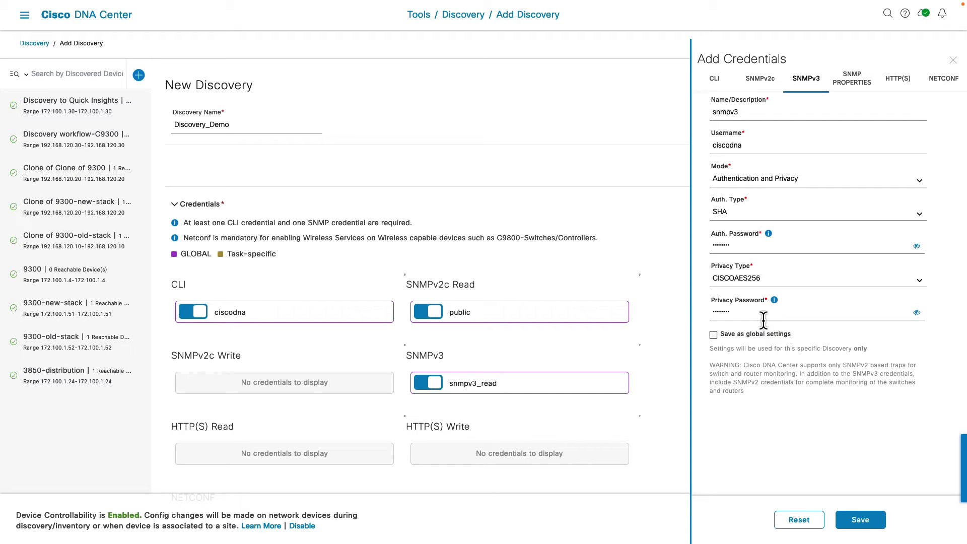
pyautogui.click(947, 87)
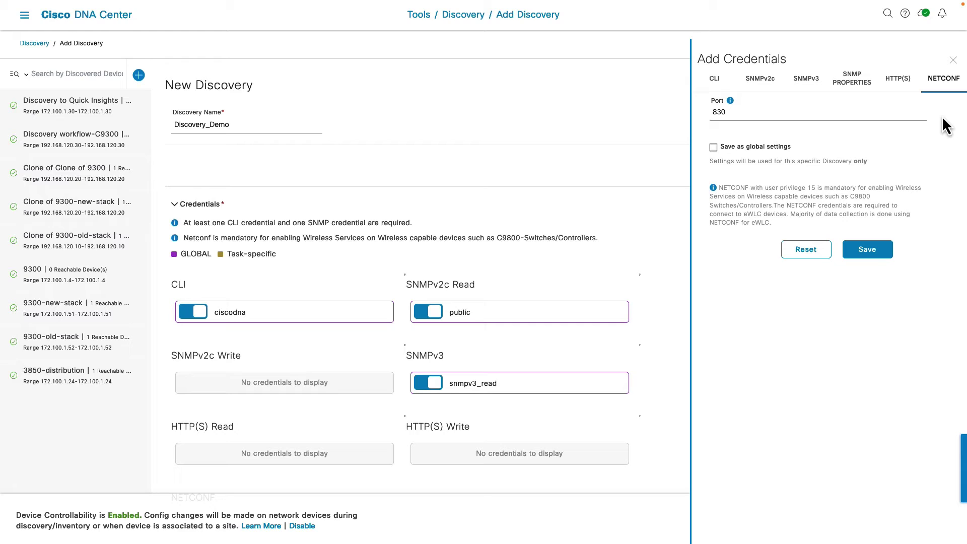
pyautogui.click(786, 110)
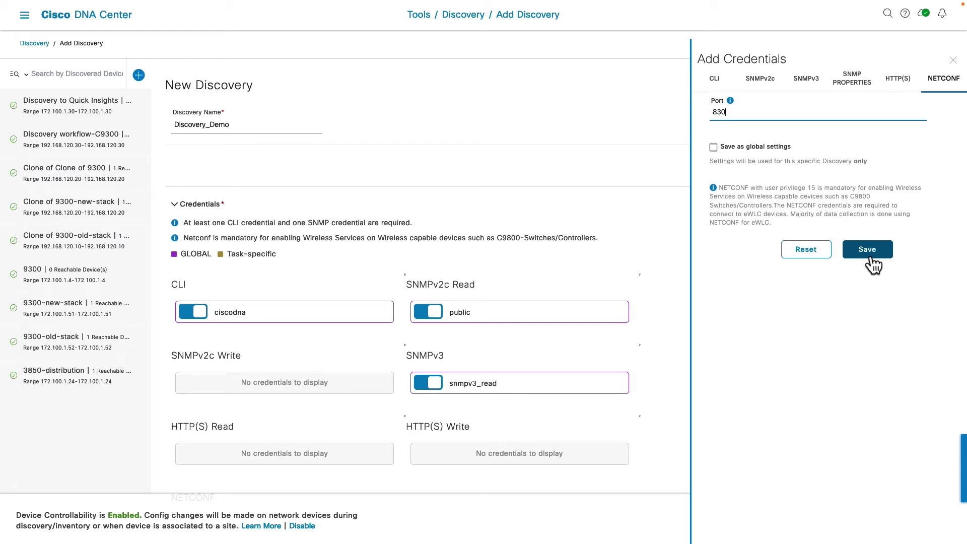
# Save the CLI credential for this discovery only, close the credentials form, and disable that task-specific CLI credential
pyautogui.click(714, 85)
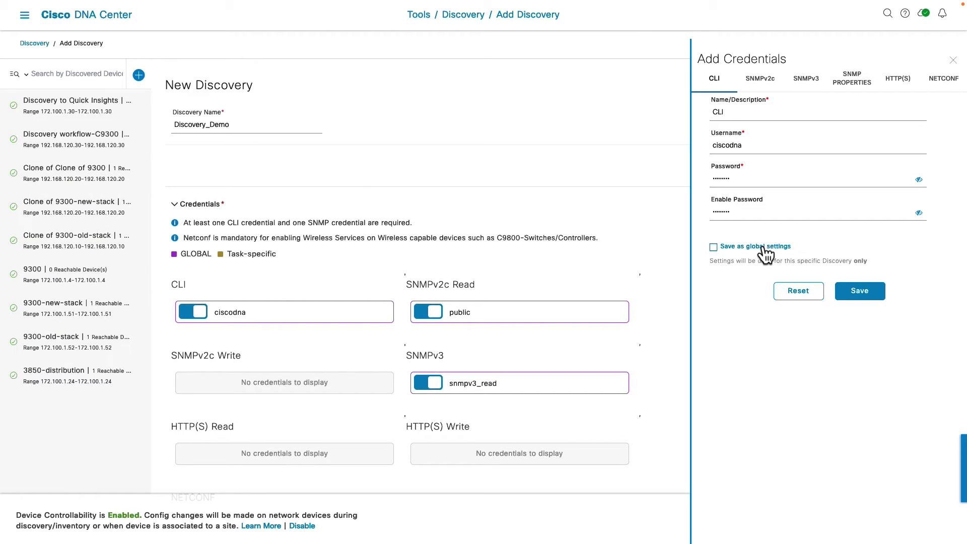
pyautogui.click(953, 60)
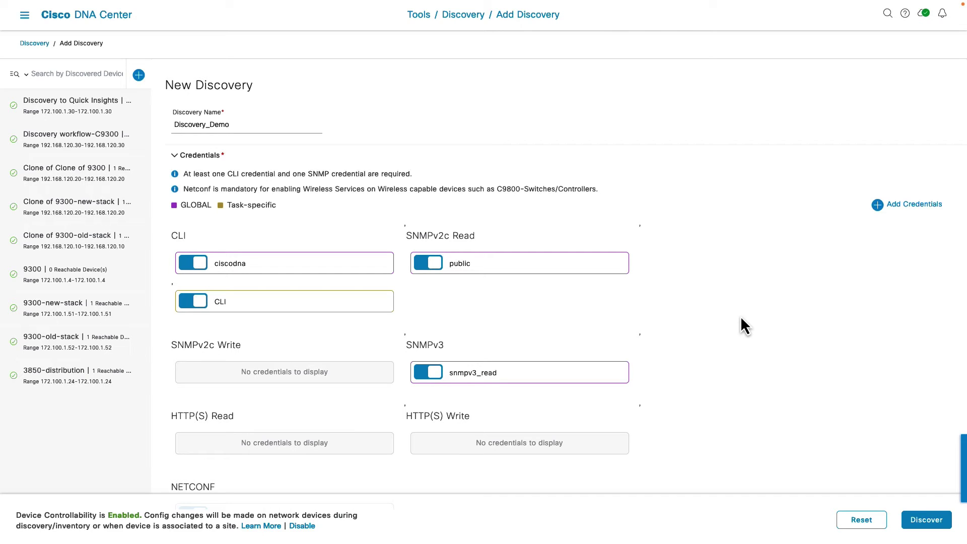
pyautogui.click(191, 305)
# Review the IP range, credentials and protocol order of Discovery_Demo, and open its Discover Devices scheduling options
pyautogui.scroll(-4, 755, 272)
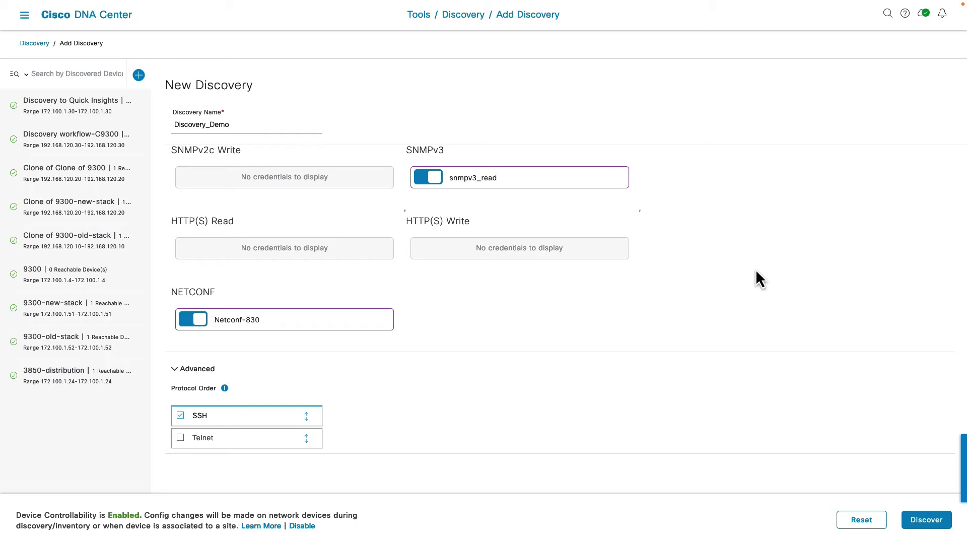
pyautogui.scroll(4, 756, 272)
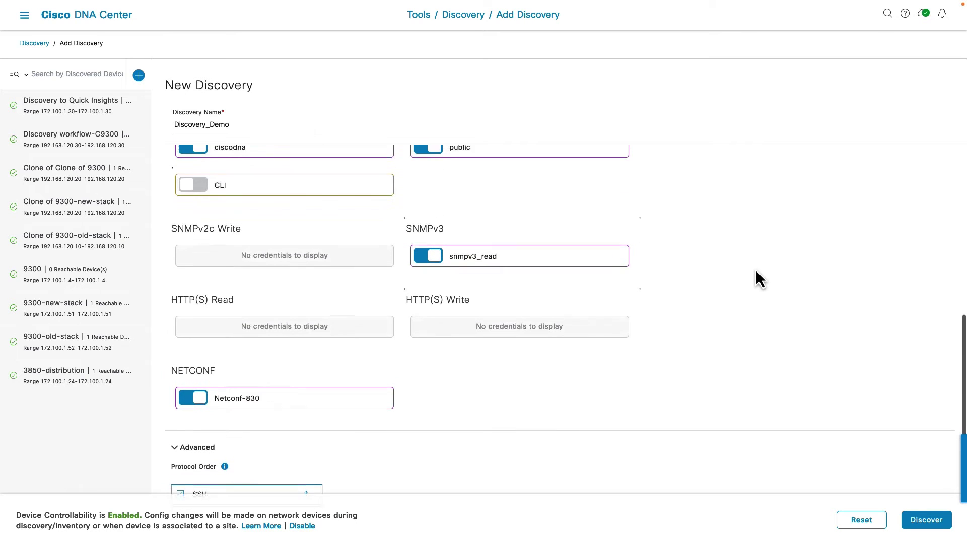
pyautogui.scroll(5, 755, 269)
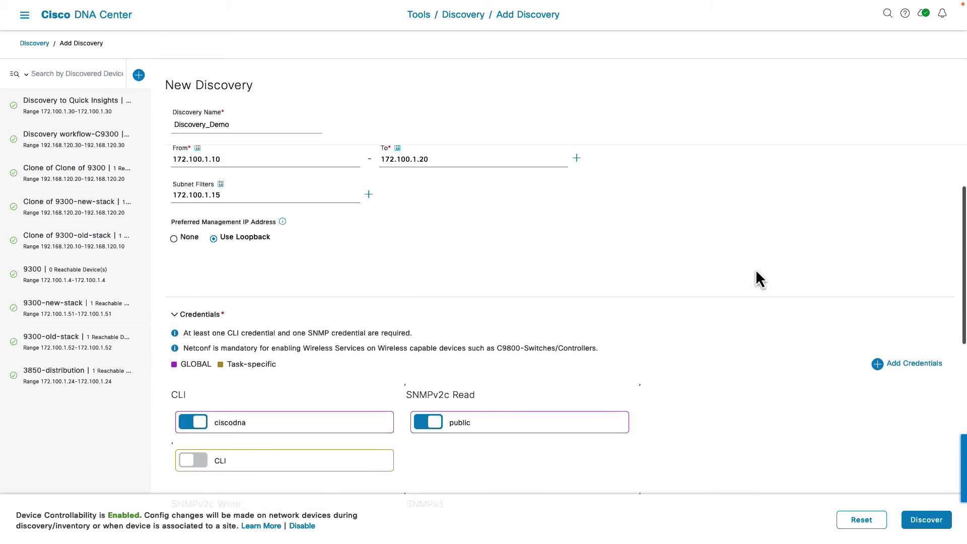
pyautogui.scroll(-8, 920, 529)
pyautogui.click(925, 519)
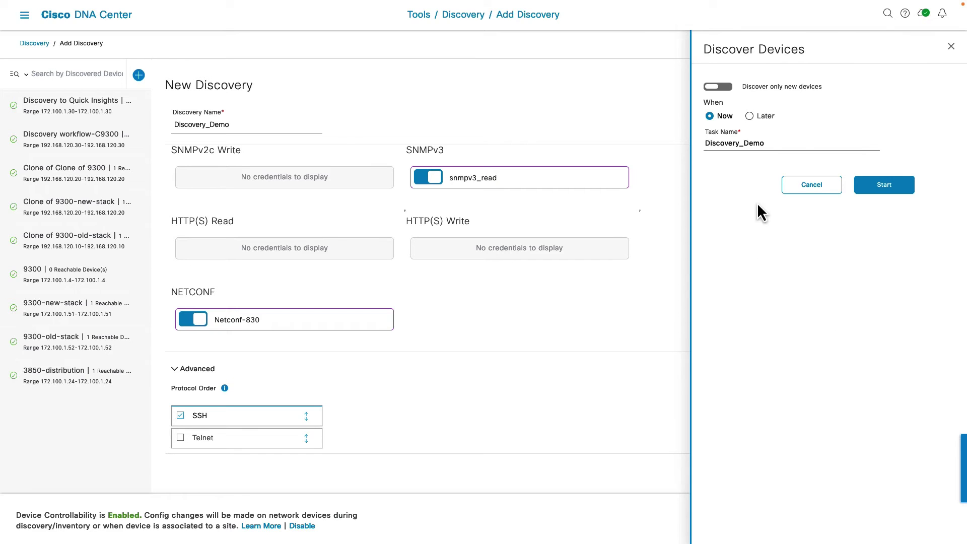
# Examine the Later scheduling options and the new-devices-only option, keeping Discovery_Demo set to run now
pyautogui.click(755, 123)
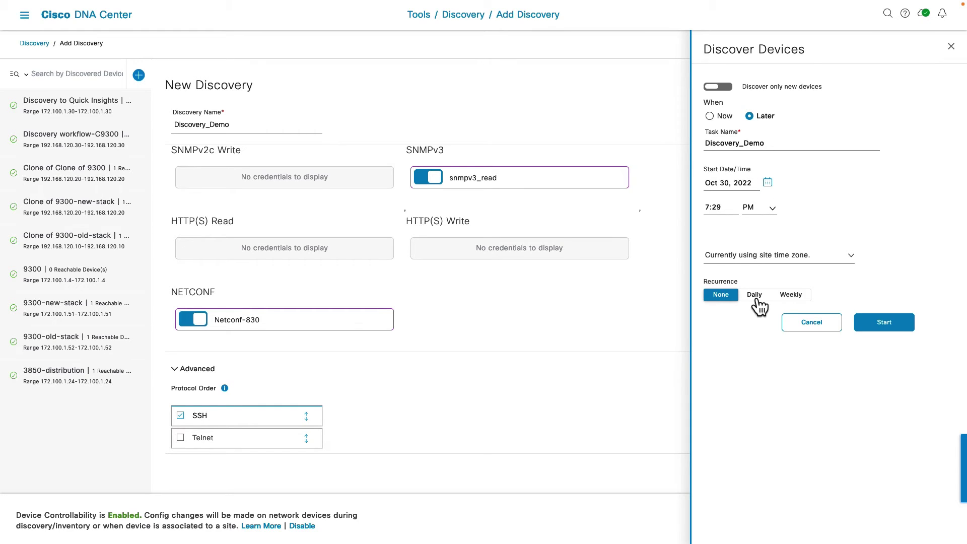
pyautogui.click(725, 117)
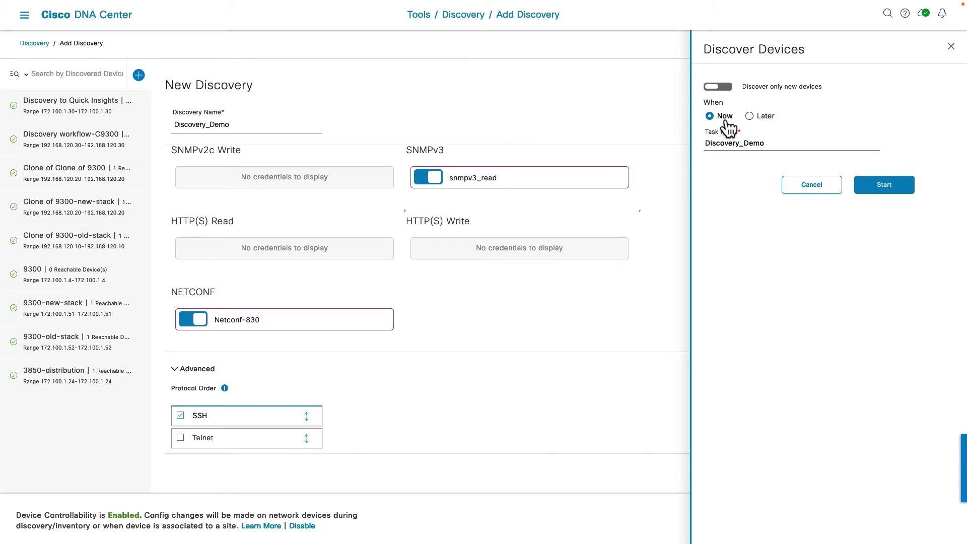
pyautogui.click(728, 90)
pyautogui.click(712, 89)
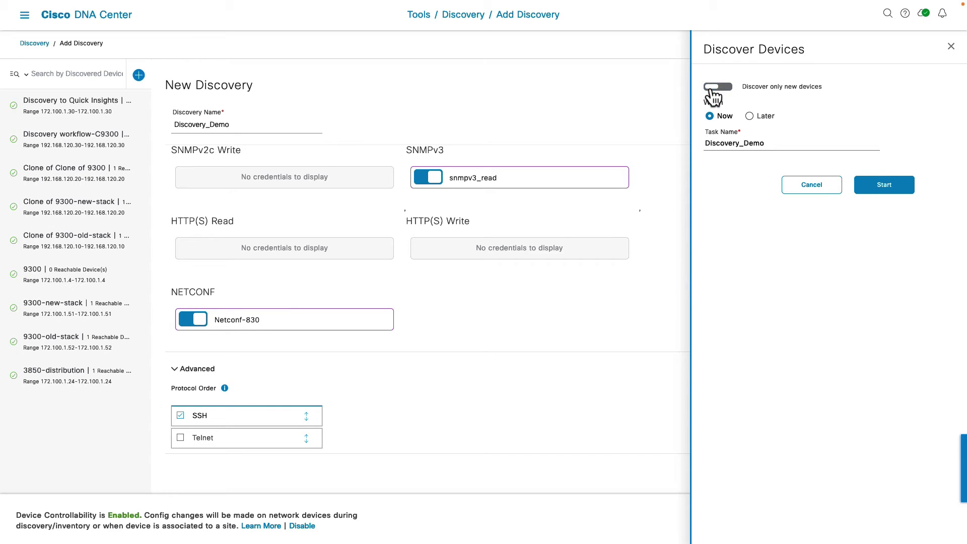
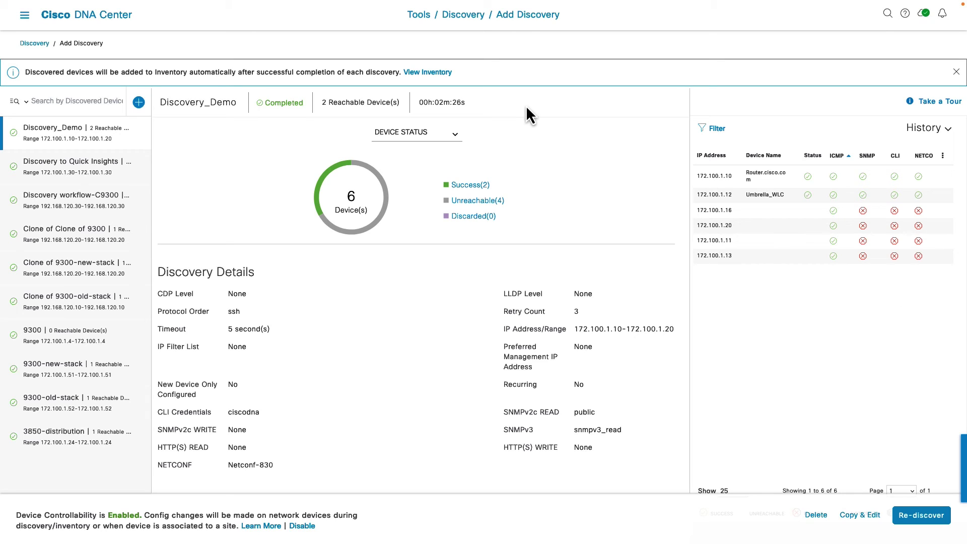
# Open the inventory from the Discovery_Demo results and filter its devices to Unassigned
pyautogui.click(430, 73)
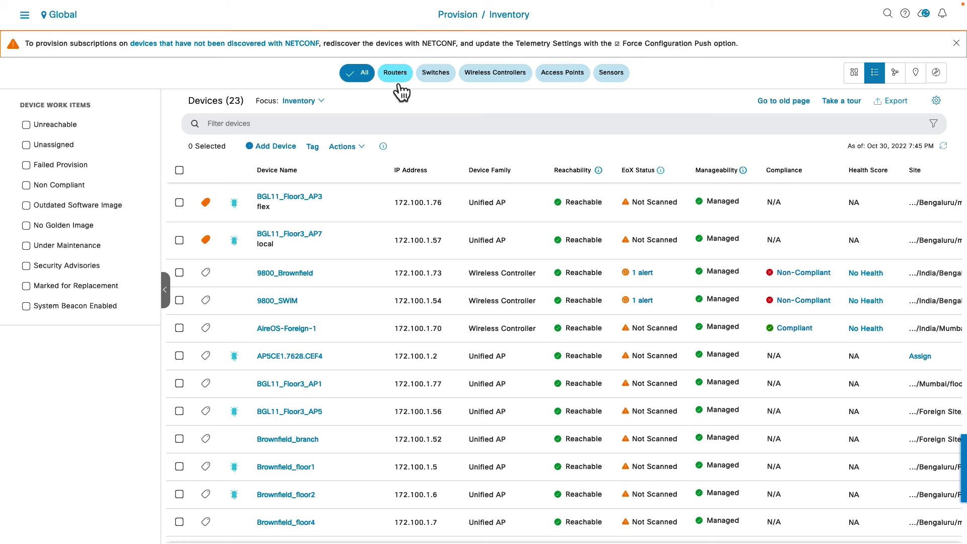
pyautogui.click(26, 145)
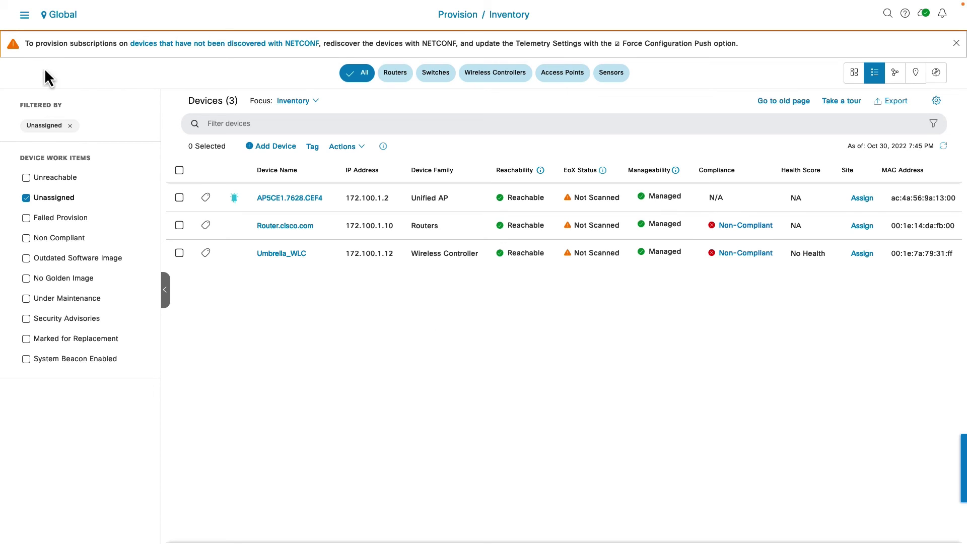
# Start the Discover Devices workflow and accept its job name, IP address range 172.100.1.30 to 172.100.1.40, and no preferred management IP
pyautogui.click(24, 15)
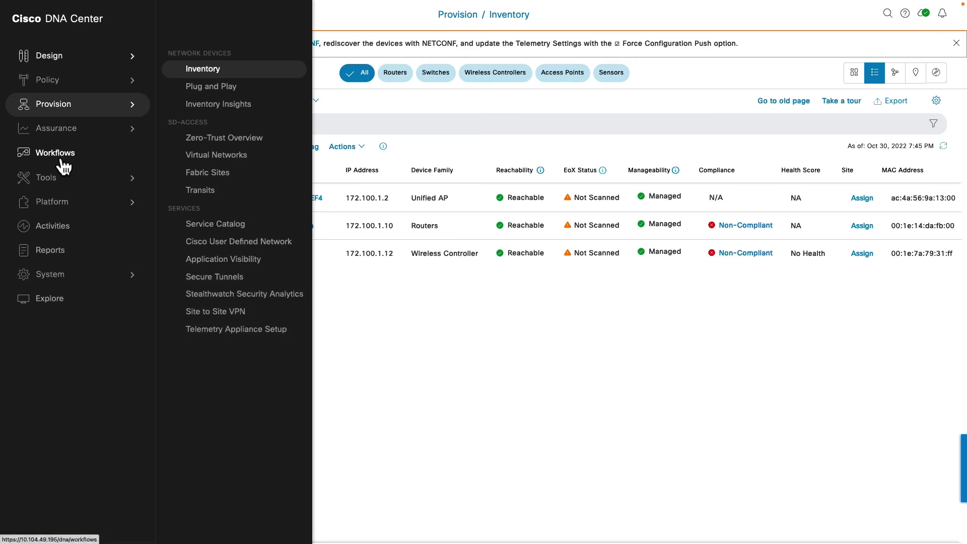
pyautogui.click(59, 156)
pyautogui.scroll(-10, 535, 347)
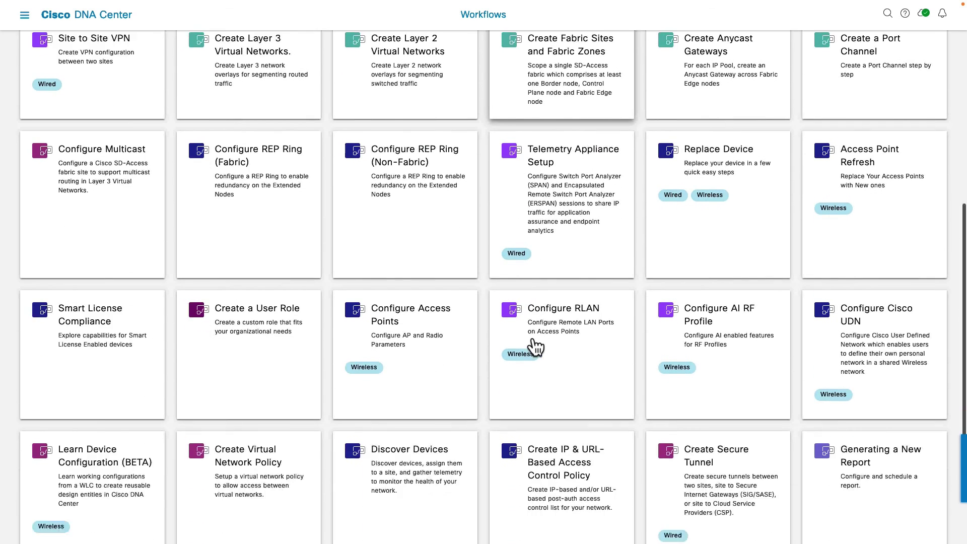
pyautogui.scroll(-1, 535, 347)
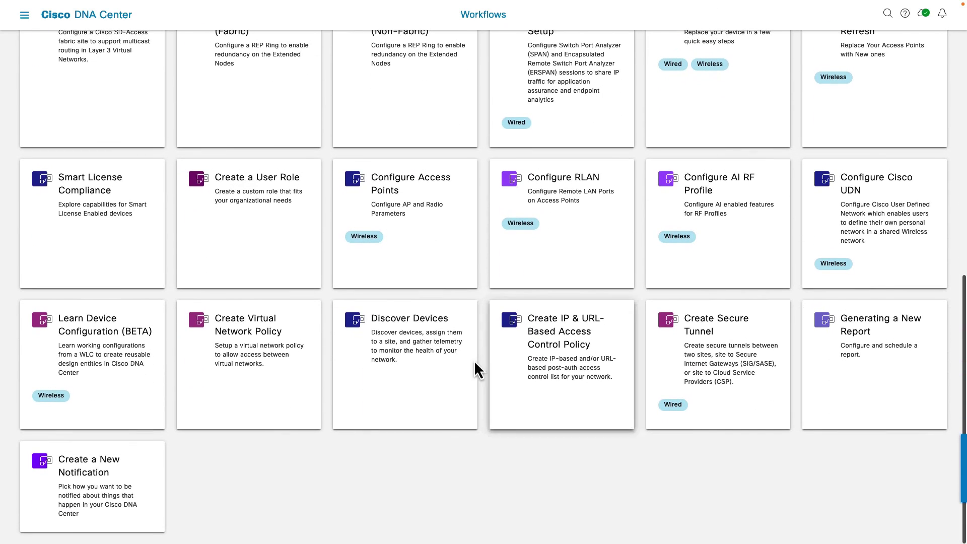
pyautogui.click(426, 401)
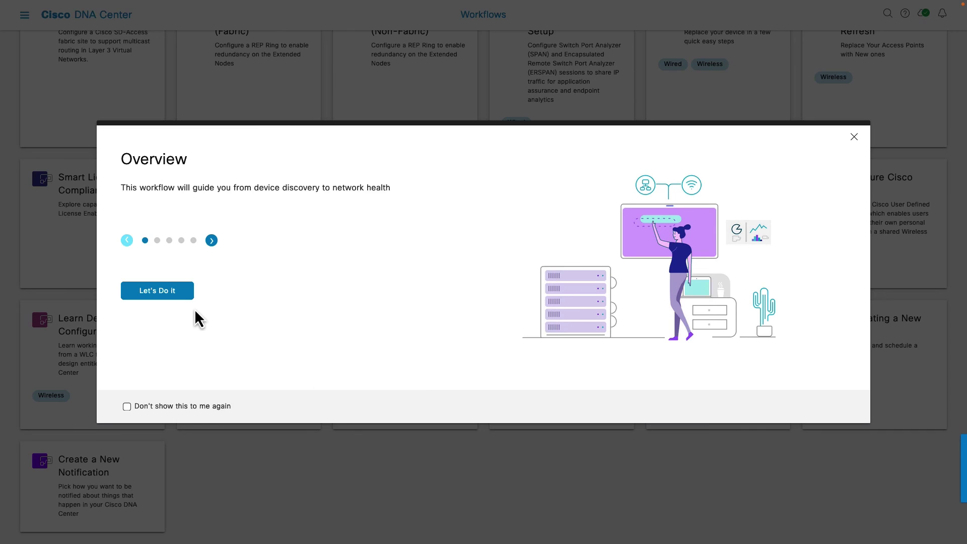
pyautogui.click(174, 297)
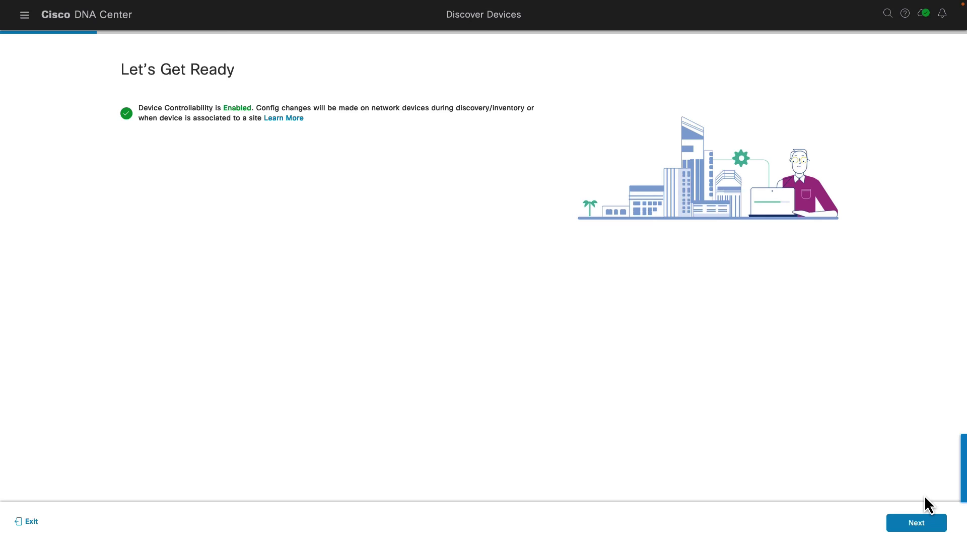
pyautogui.click(924, 523)
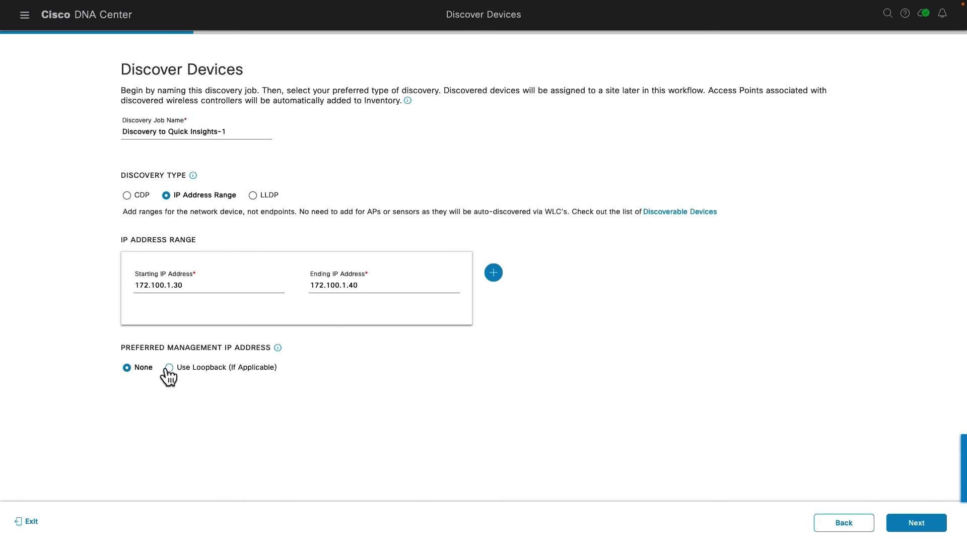
pyautogui.click(917, 526)
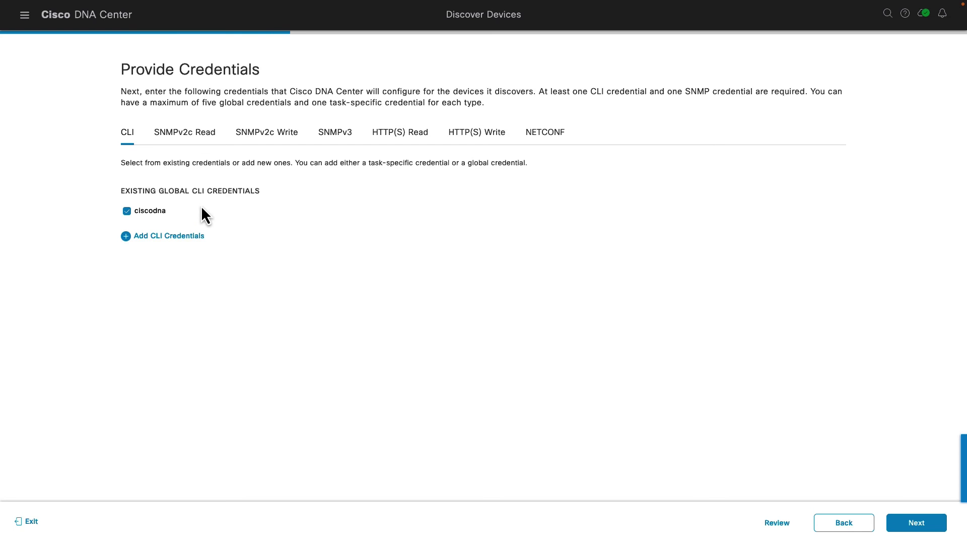
# Review the workflow's CLI, SNMPv2c Read, SNMPv3 and NETCONF credentials and accept them with the SSH protocol order and SNMP polling settings
pyautogui.moveTo(145, 247)
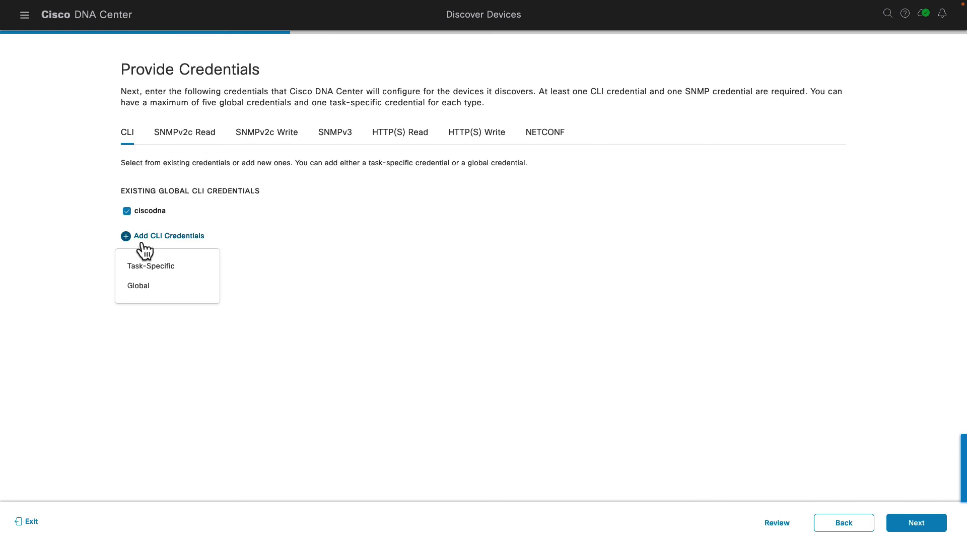
pyautogui.click(197, 143)
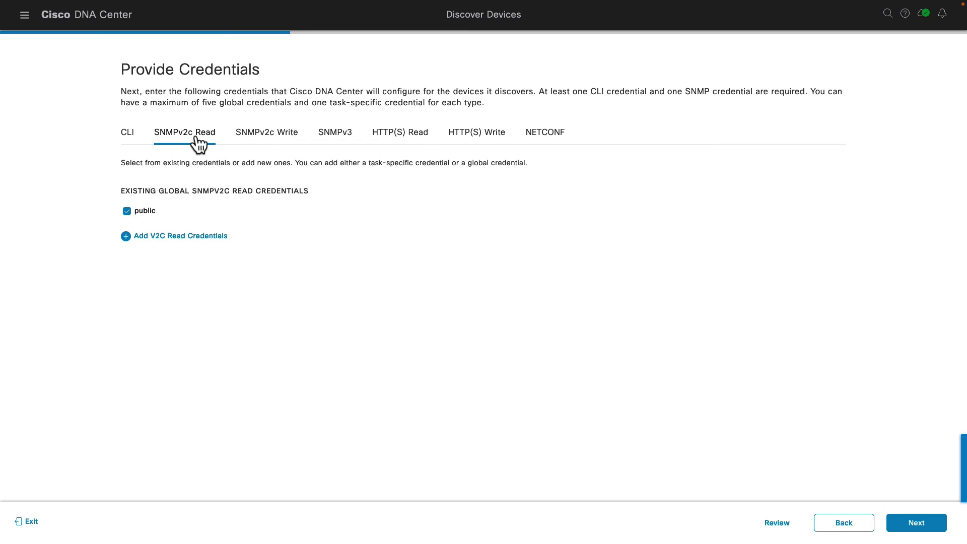
pyautogui.click(335, 142)
pyautogui.click(542, 145)
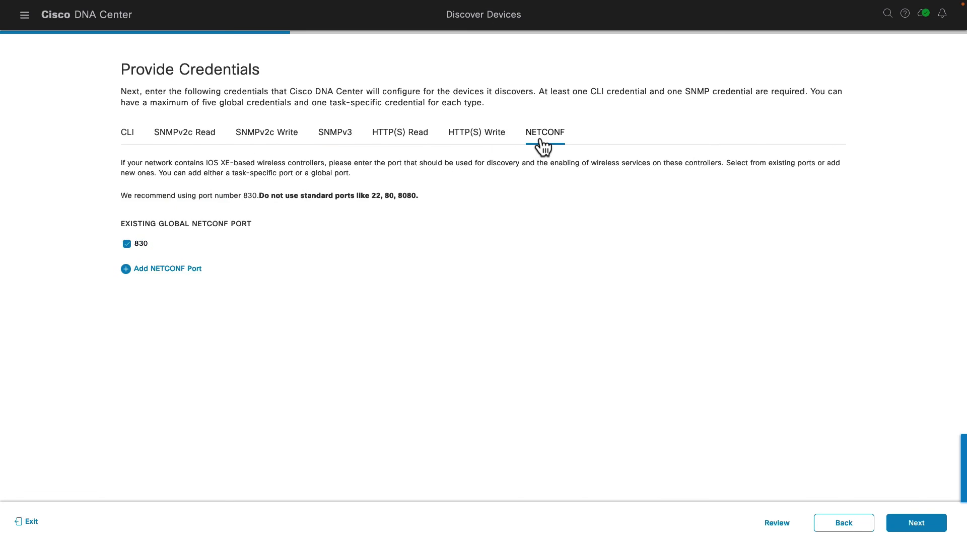
pyautogui.click(929, 526)
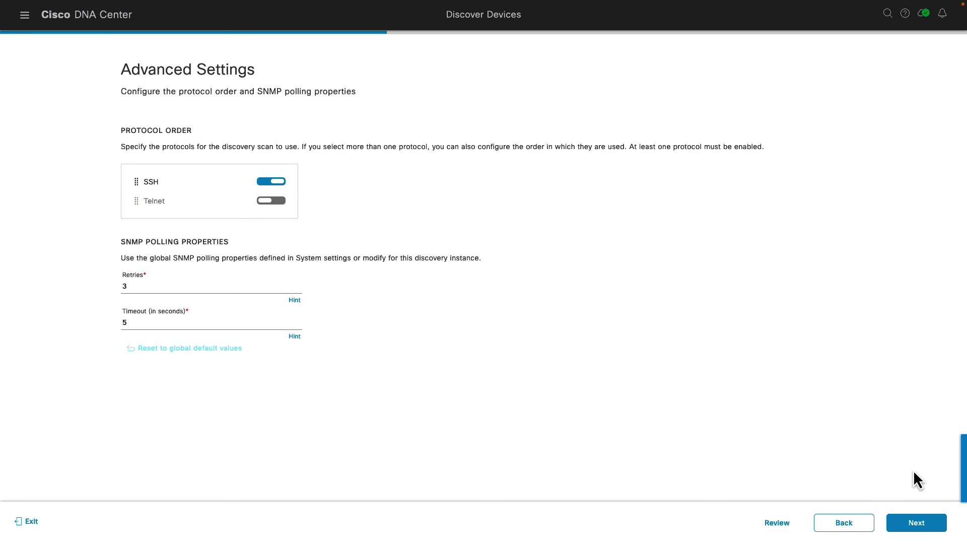
pyautogui.click(918, 527)
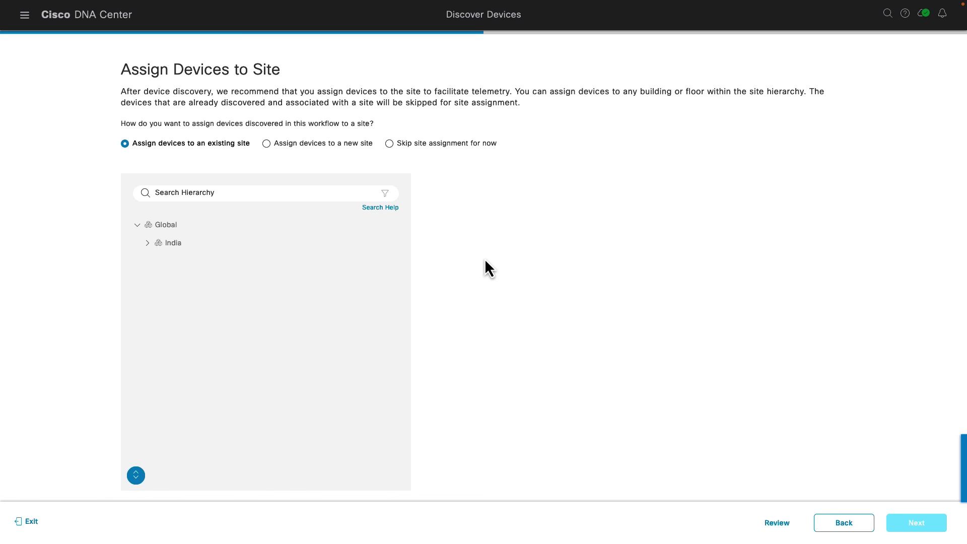
# Examine the existing floors under Global, India, Bengaluru and the form for assigning devices to a new site
pyautogui.click(147, 243)
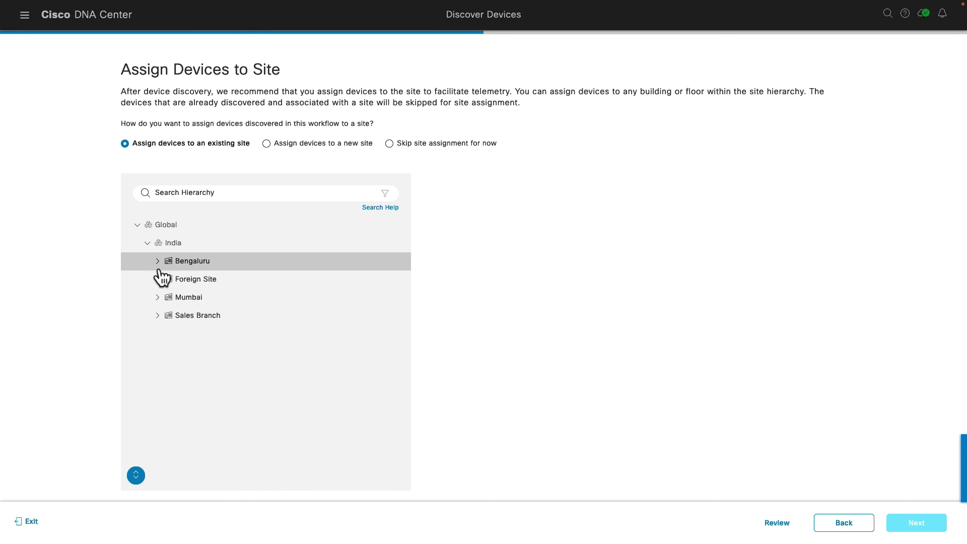
pyautogui.click(157, 262)
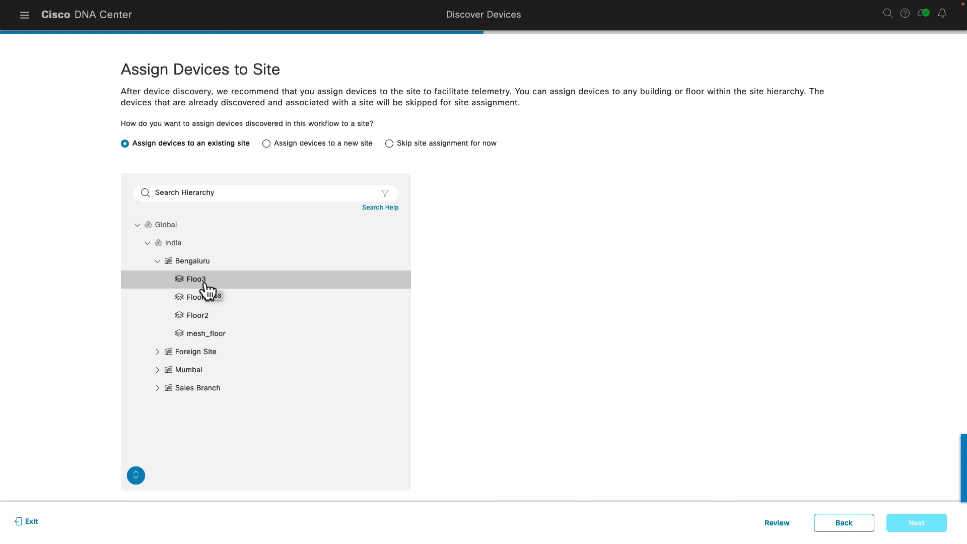
pyautogui.click(312, 147)
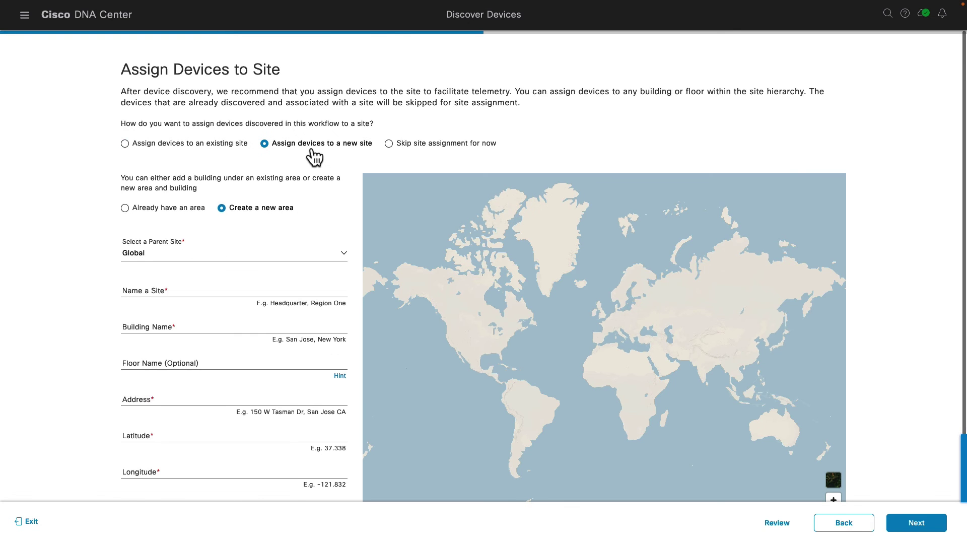
pyautogui.scroll(-2, 291, 266)
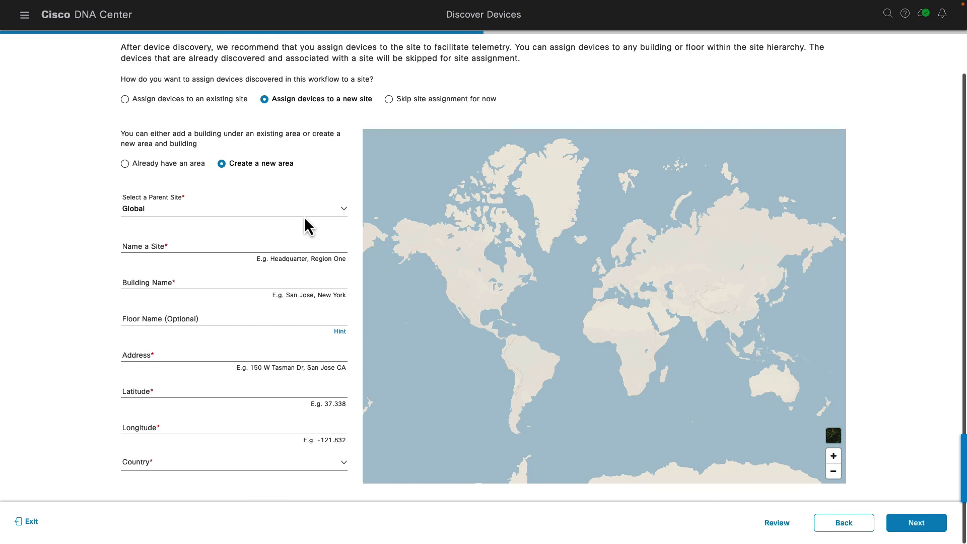
pyautogui.scroll(2, 231, 370)
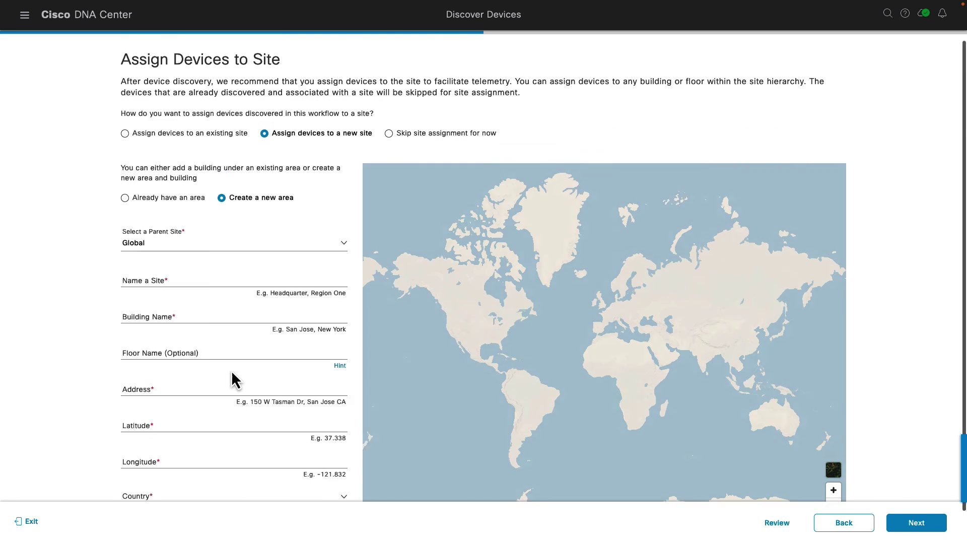
# Skip site assignment for now and set the discovery task to run now after checking the Later schedule options
pyautogui.click(417, 148)
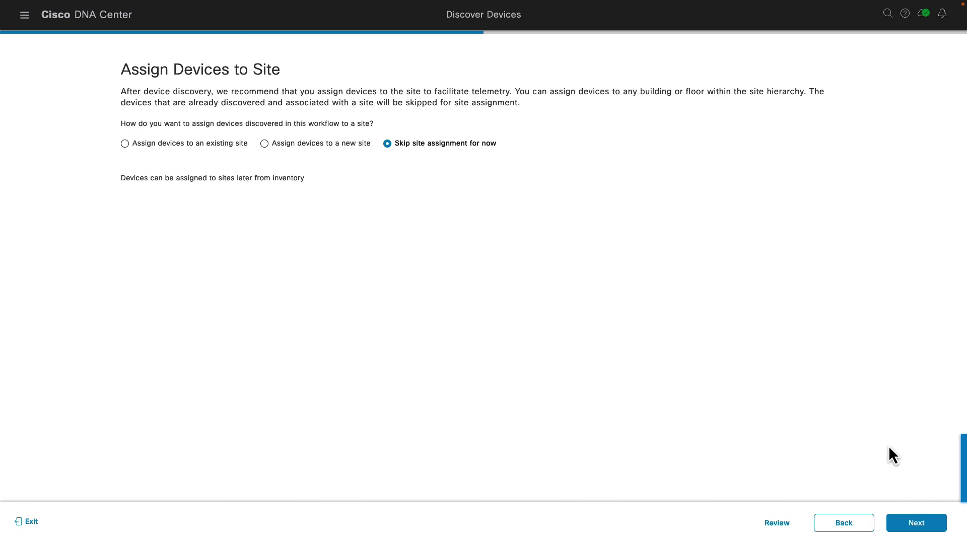
pyautogui.click(918, 527)
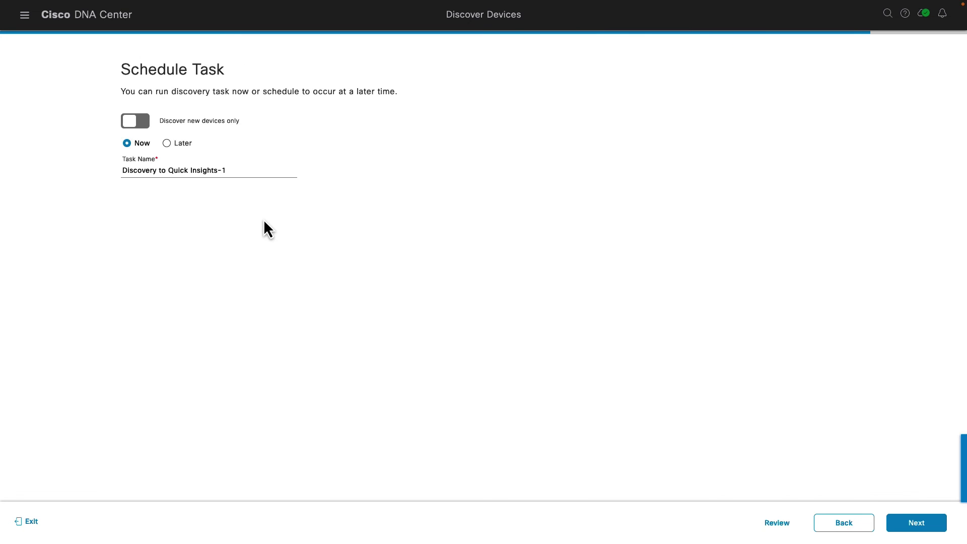
pyautogui.click(181, 144)
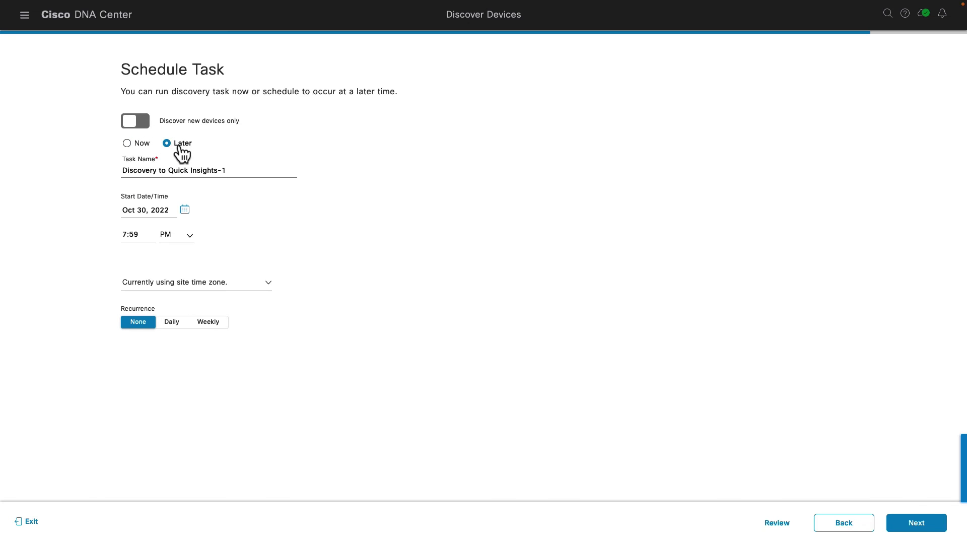
pyautogui.click(137, 144)
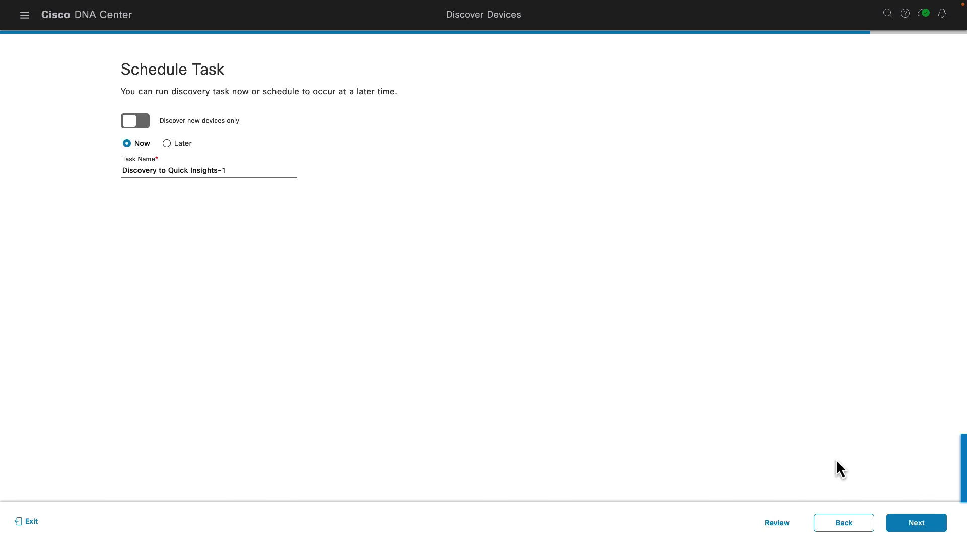
pyautogui.click(937, 527)
# Review the workflow summary from the discovery settings to the schedule, and start discovery and telemetry
pyautogui.scroll(-5, 675, 274)
pyautogui.scroll(5, 675, 274)
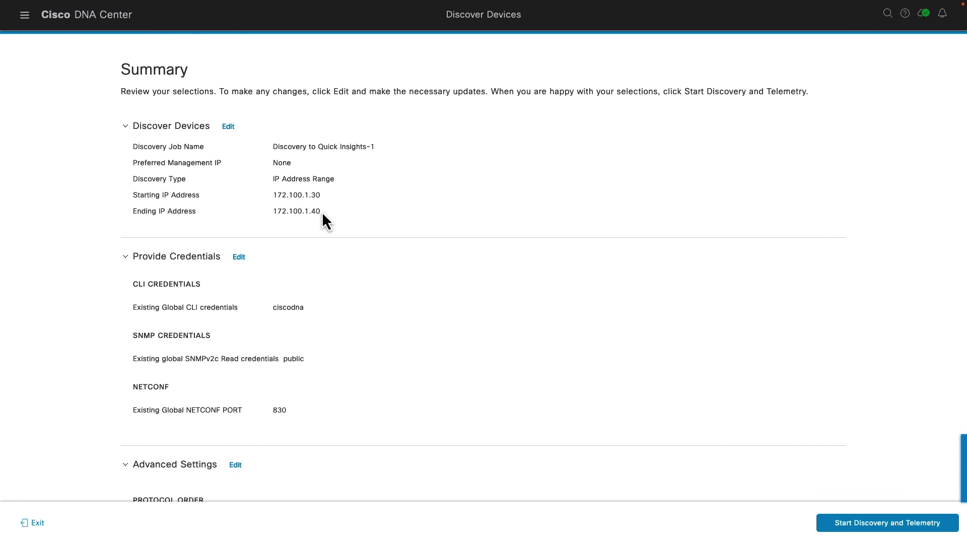
pyautogui.scroll(-5, 348, 294)
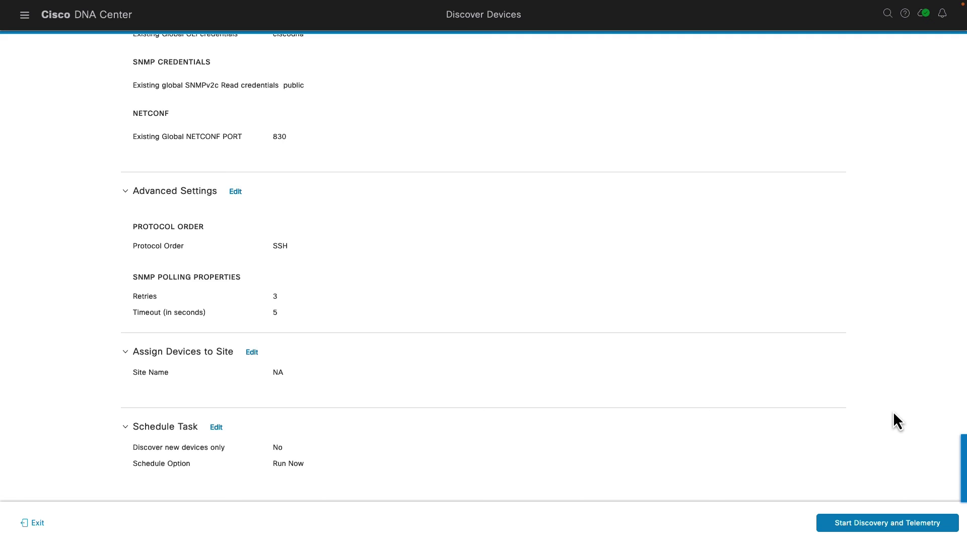
pyautogui.click(896, 517)
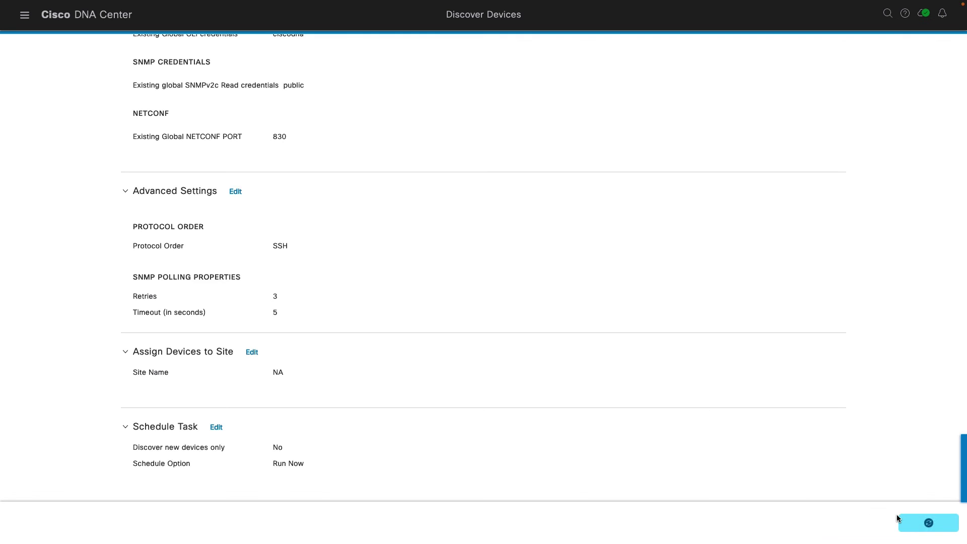